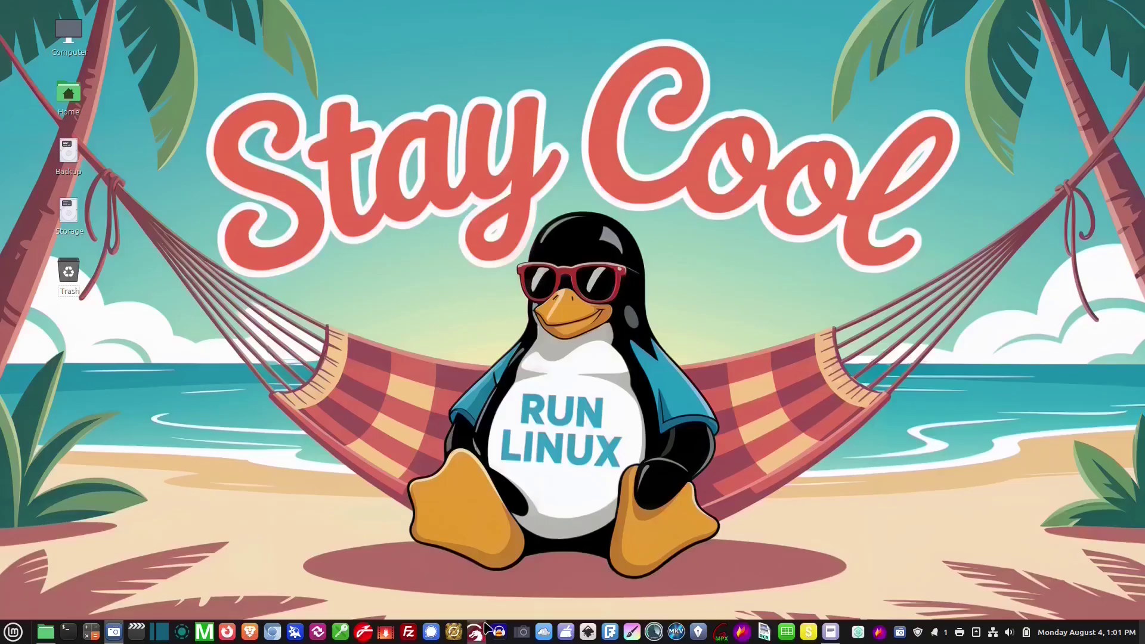
Find Syncthing Web UI among the installed applications and launch it
left_click(7, 632)
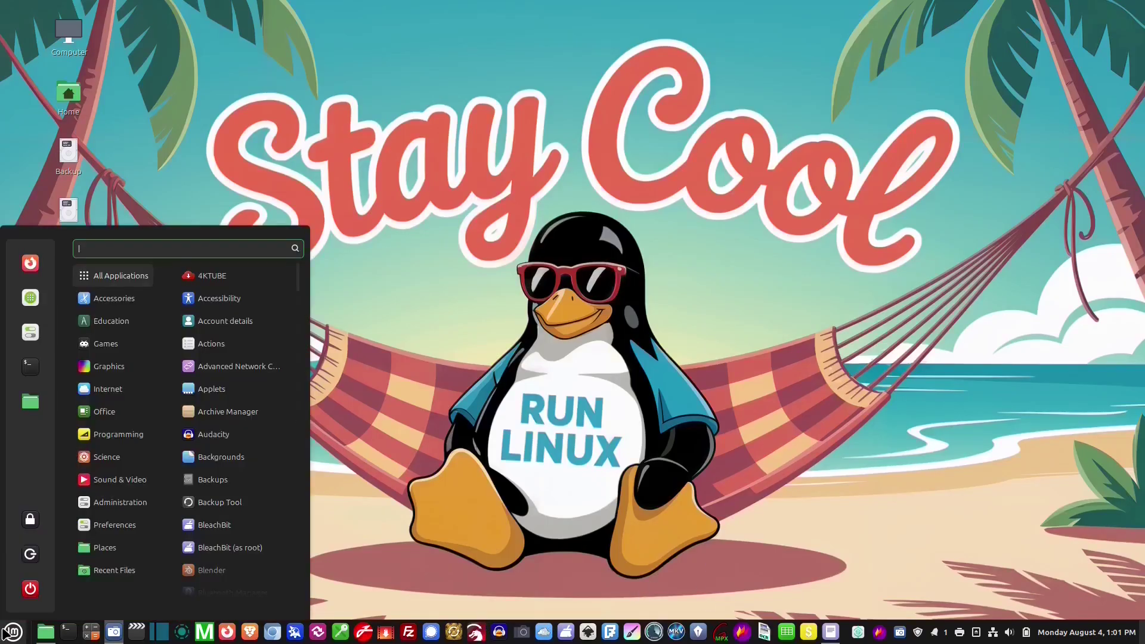
type("syd")
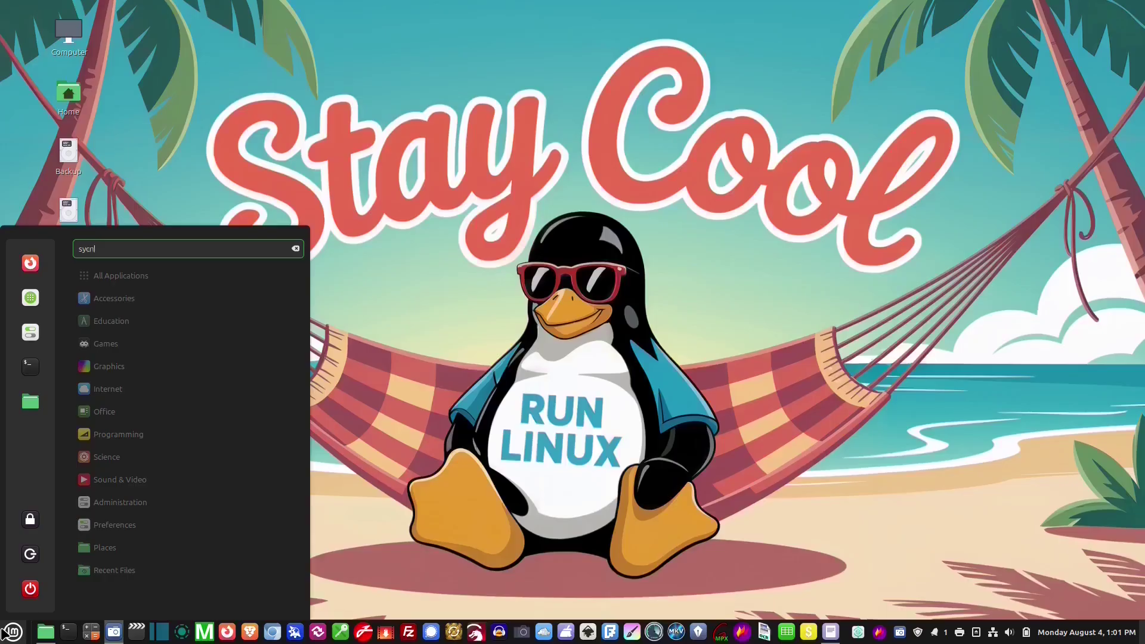
key("BackSpace")
key("BackSpace")
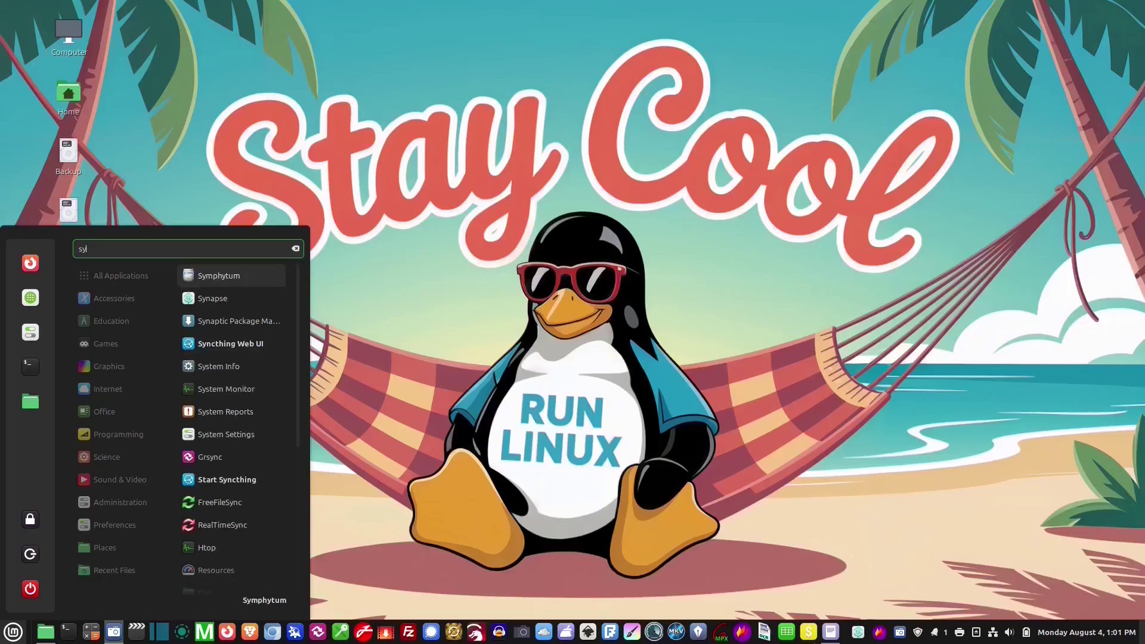
type("nd")
key("BackSpace")
type("c")
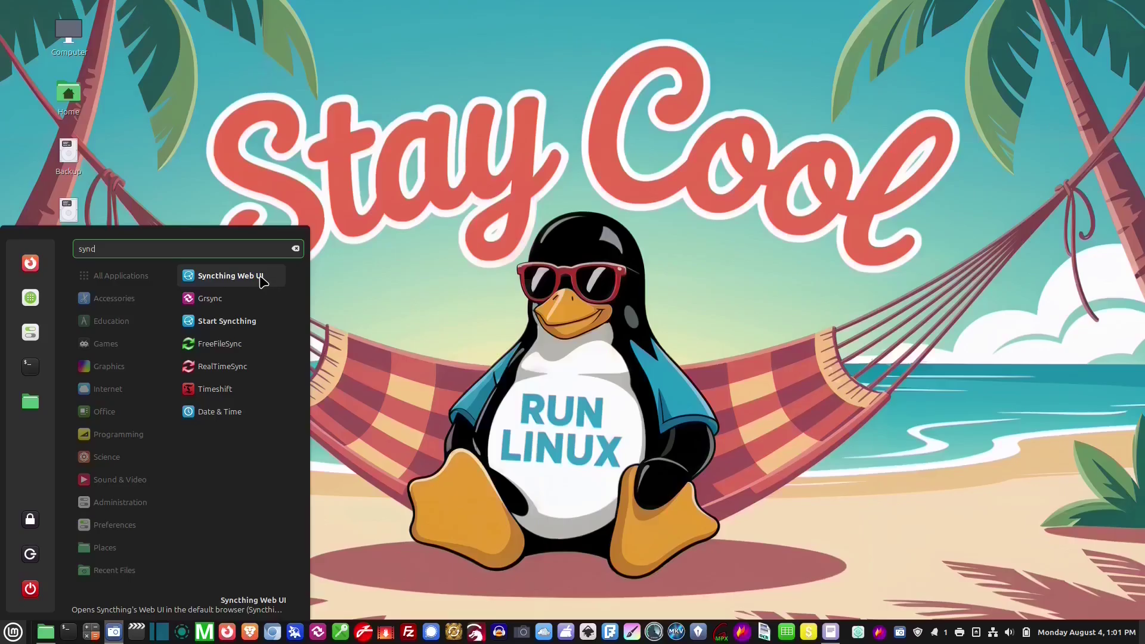
left_click(260, 278)
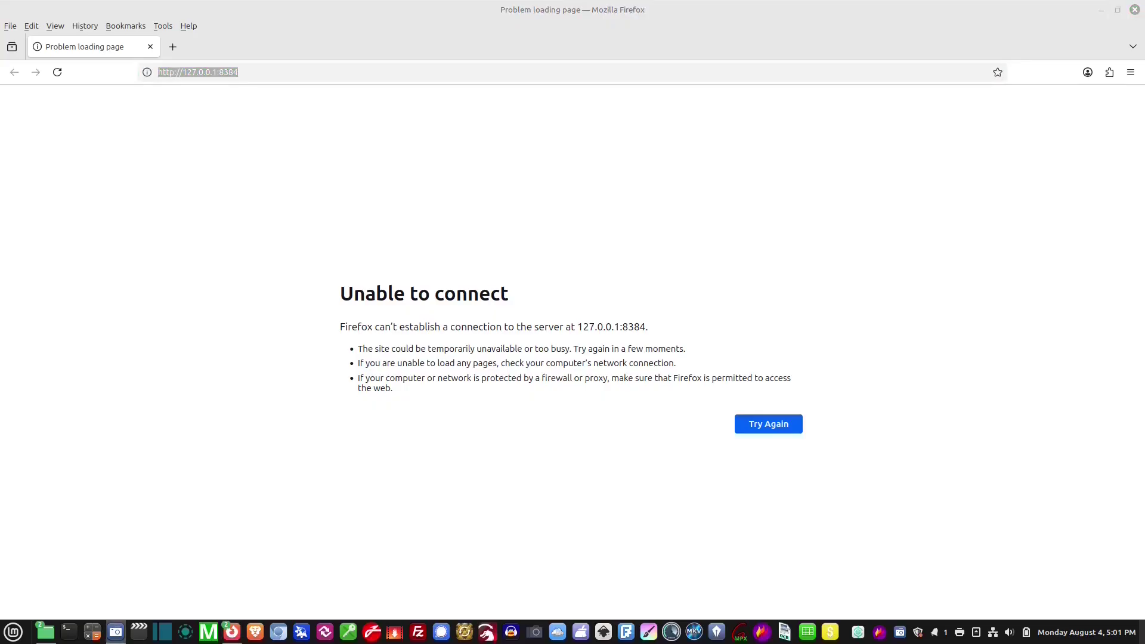
Run the syncthing command in the terminal and reload the web interface at 127.0.0.1:8384 in Firefox
right_click(465, 220)
left_click(483, 290)
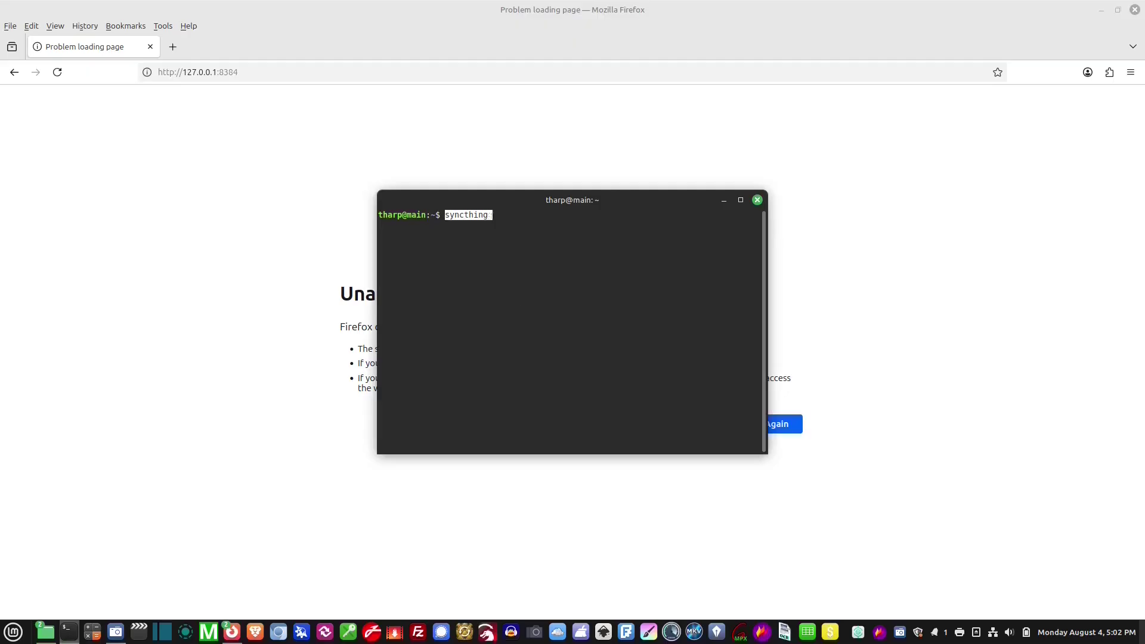
key("Return")
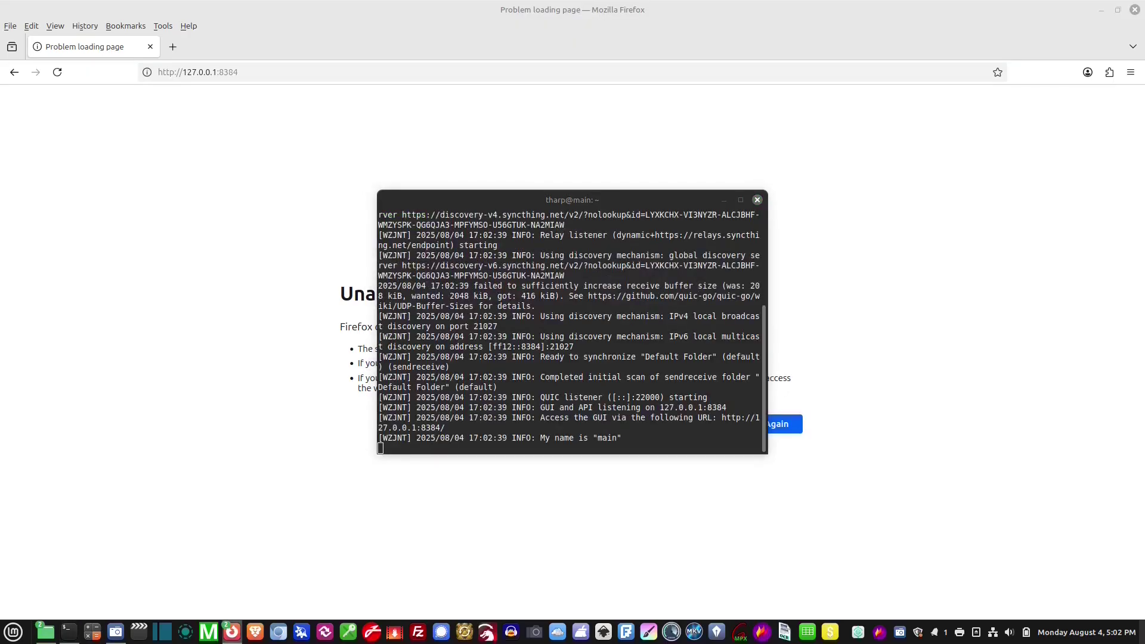
left_click(775, 424)
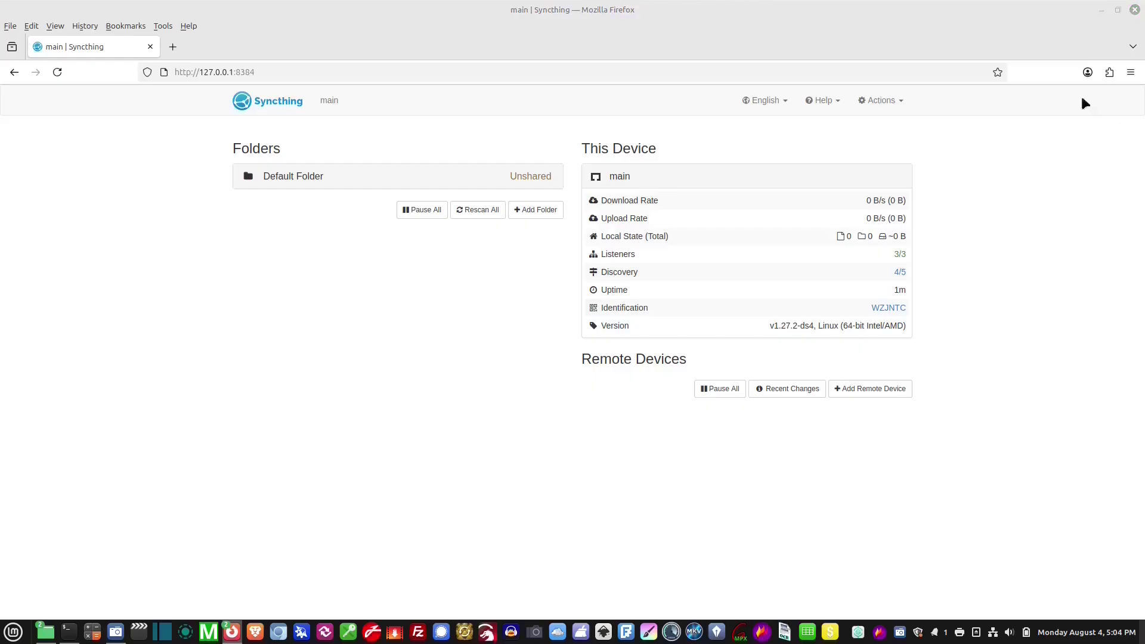
Close Firefox and the terminal window, ending the running Syncthing process
left_click(1137, 11)
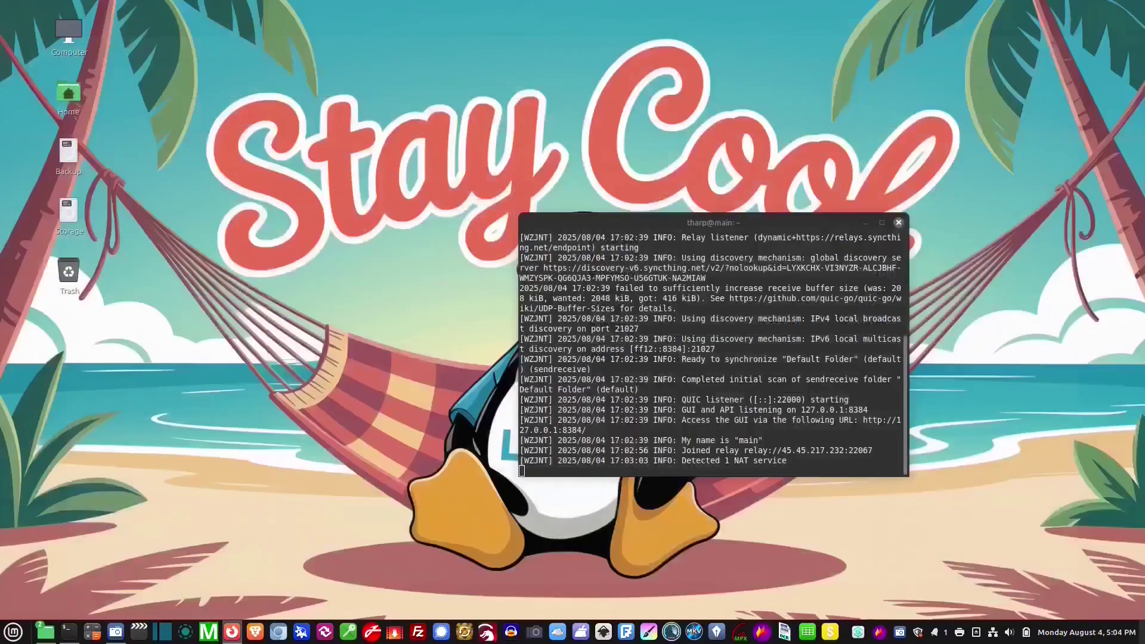
left_click(899, 222)
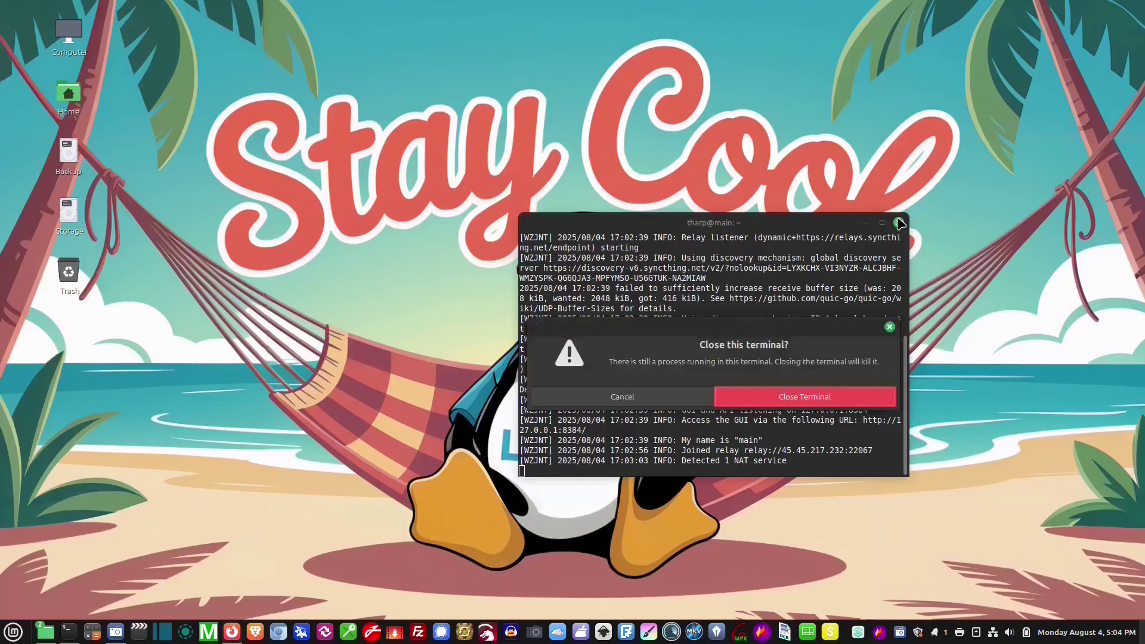
left_click(783, 399)
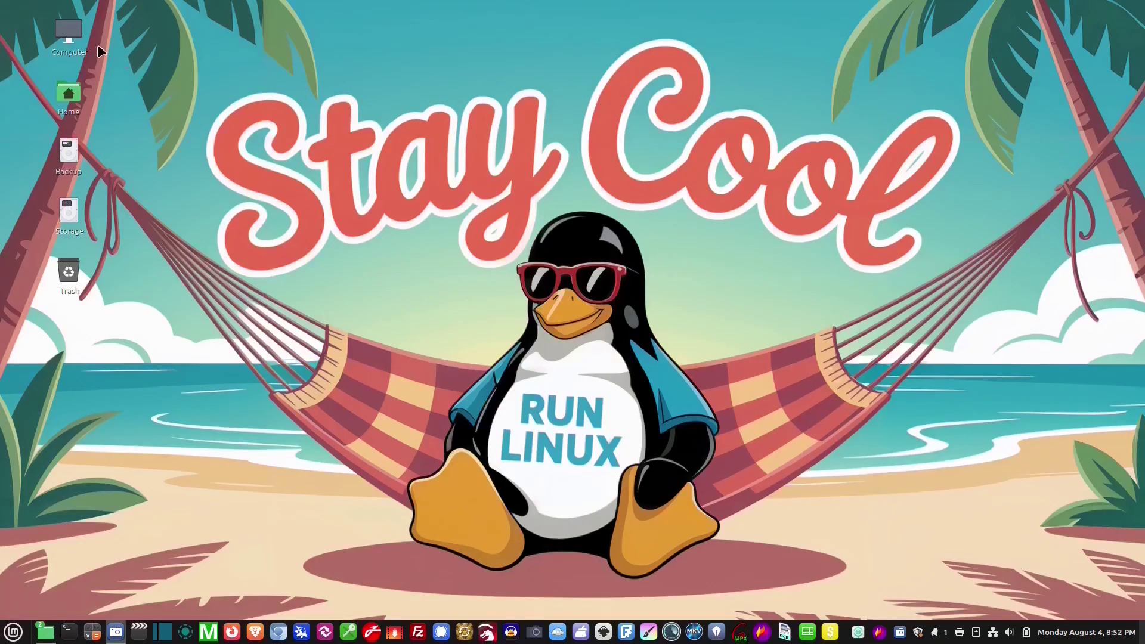
Open the .config/autostart folder inside the home directory in the file manager
double_click(69, 37)
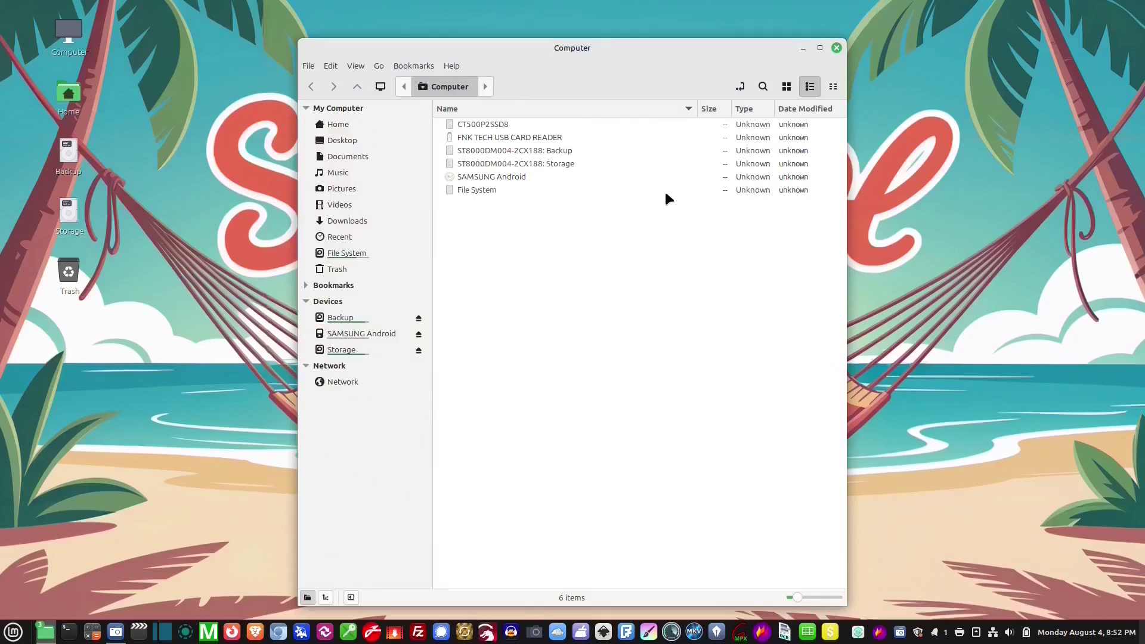
left_click(339, 125)
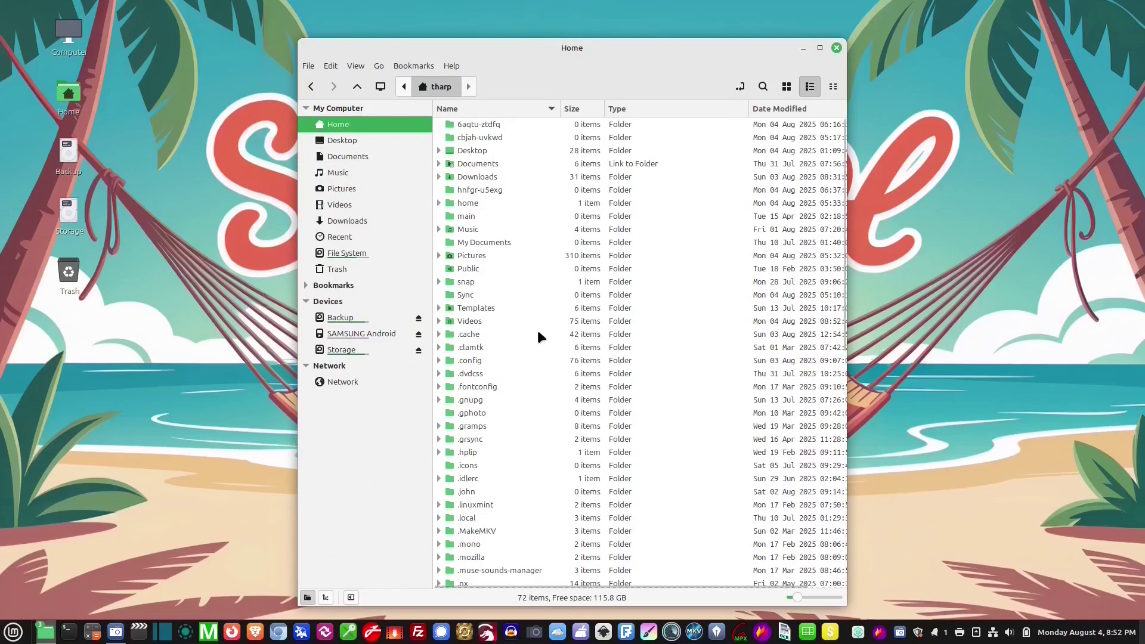
double_click(491, 359)
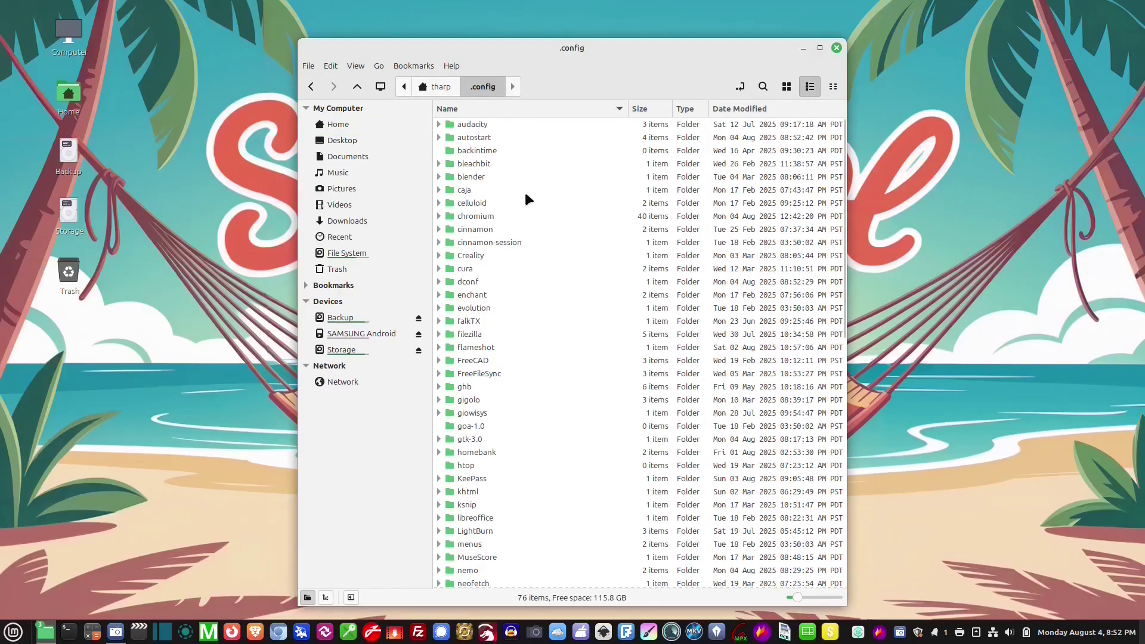
double_click(485, 136)
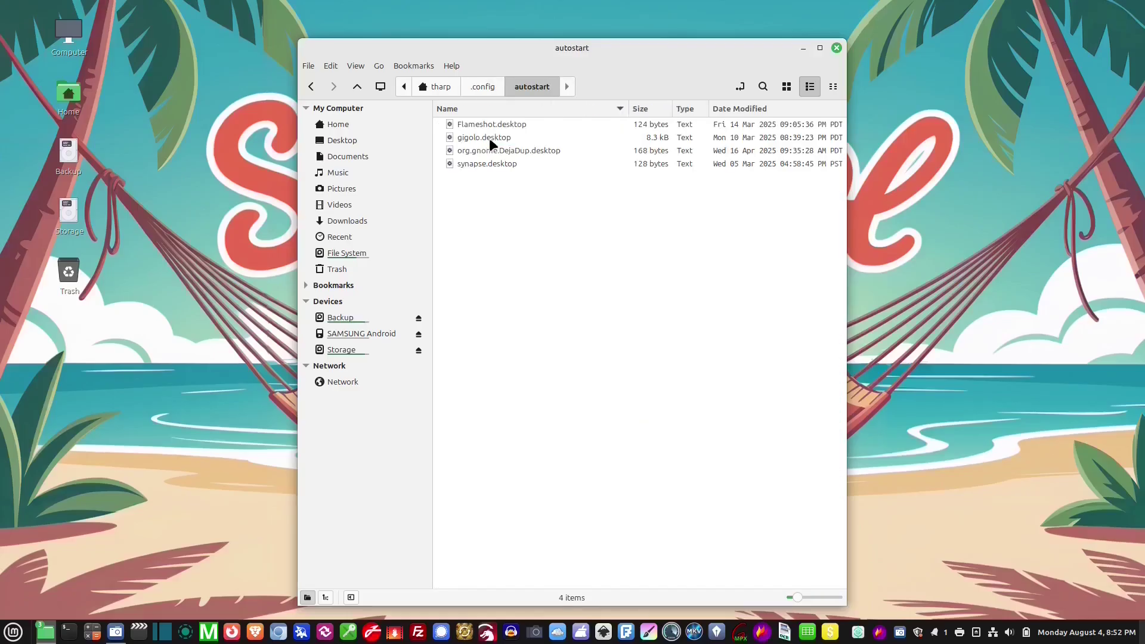
Create an empty document named syncthing.desktop in the autostart folder
right_click(488, 206)
mouse_move(537, 231)
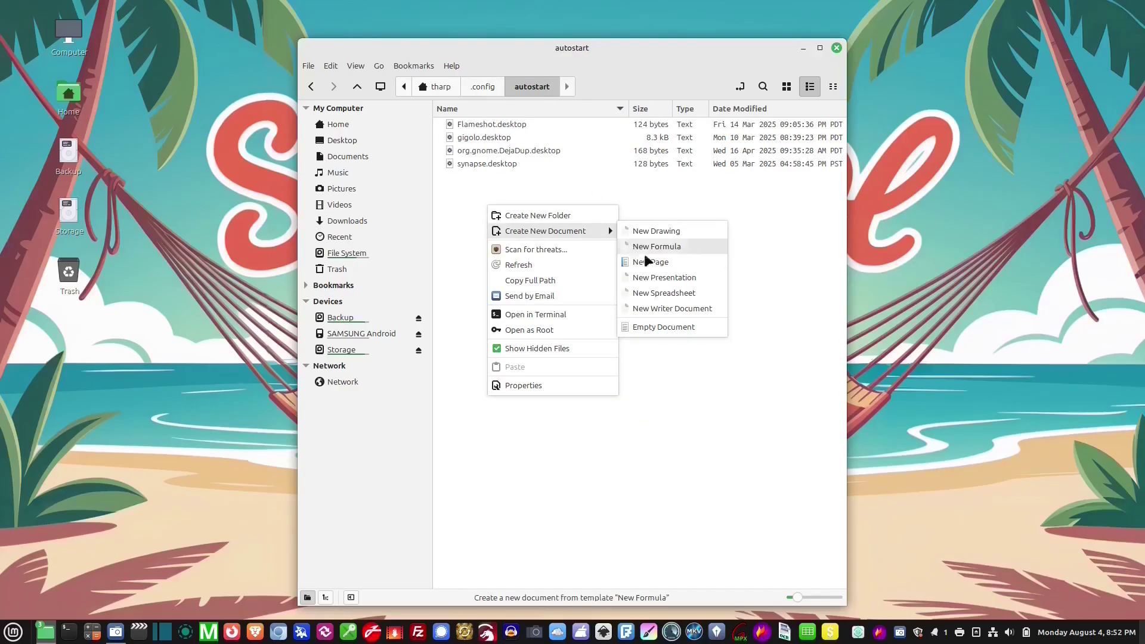
left_click(653, 326)
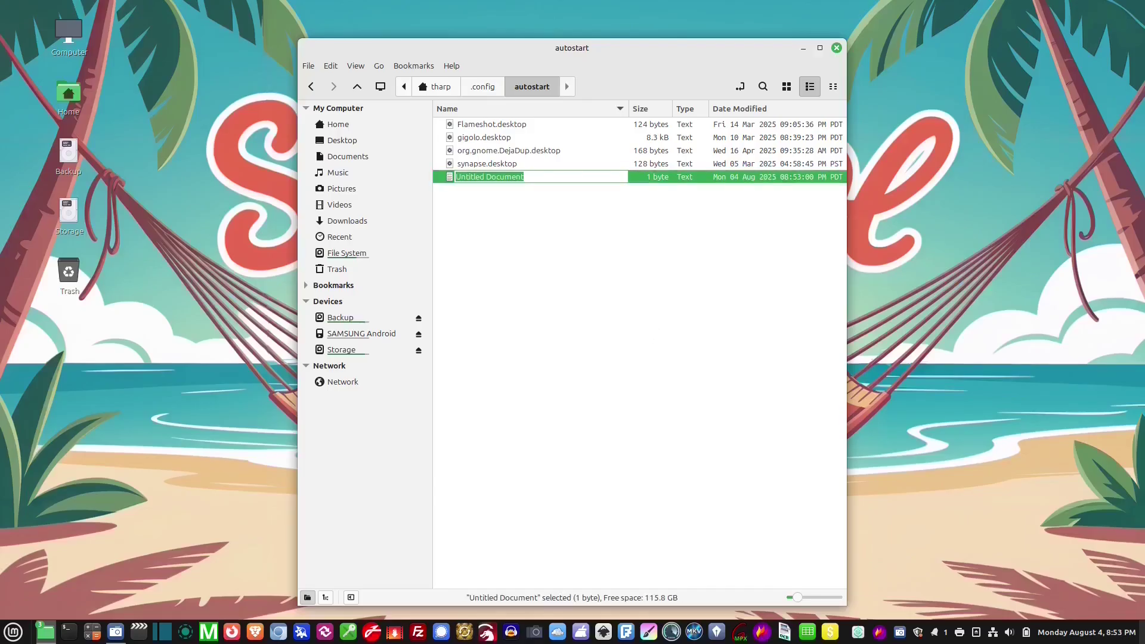
type("syncthing.desktop")
key("Return")
Paste the copied desktop entry with Exec=syncthing --no-browser into syncthing.desktop, save it, and close the editor and file manager
right_click(476, 178)
mouse_move(531, 205)
left_click(631, 235)
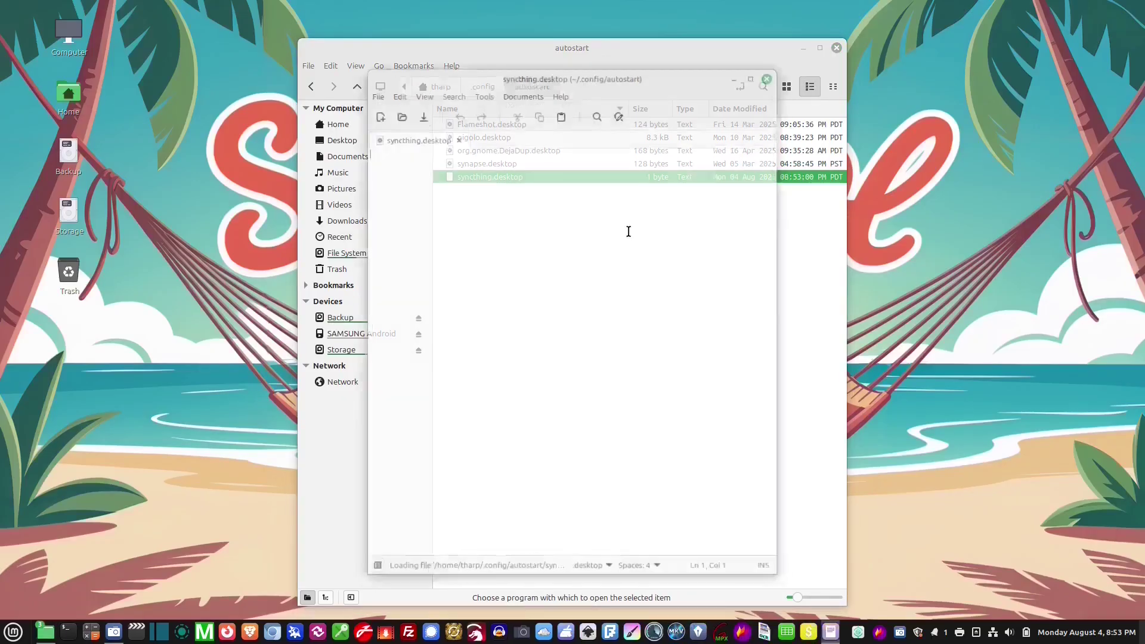
right_click(396, 170)
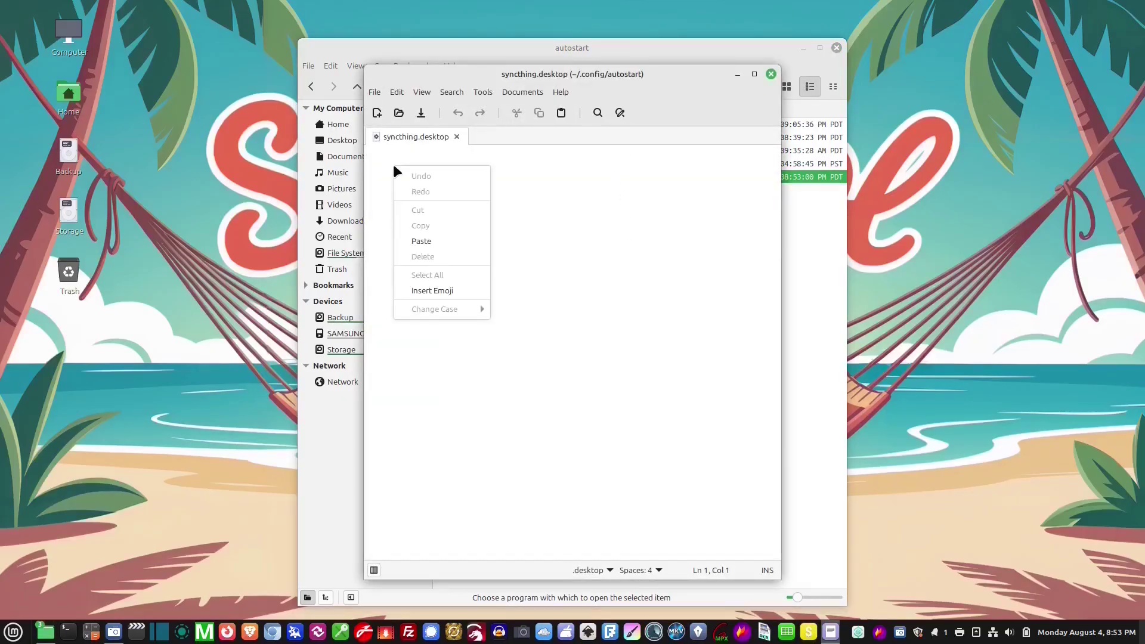
left_click(427, 241)
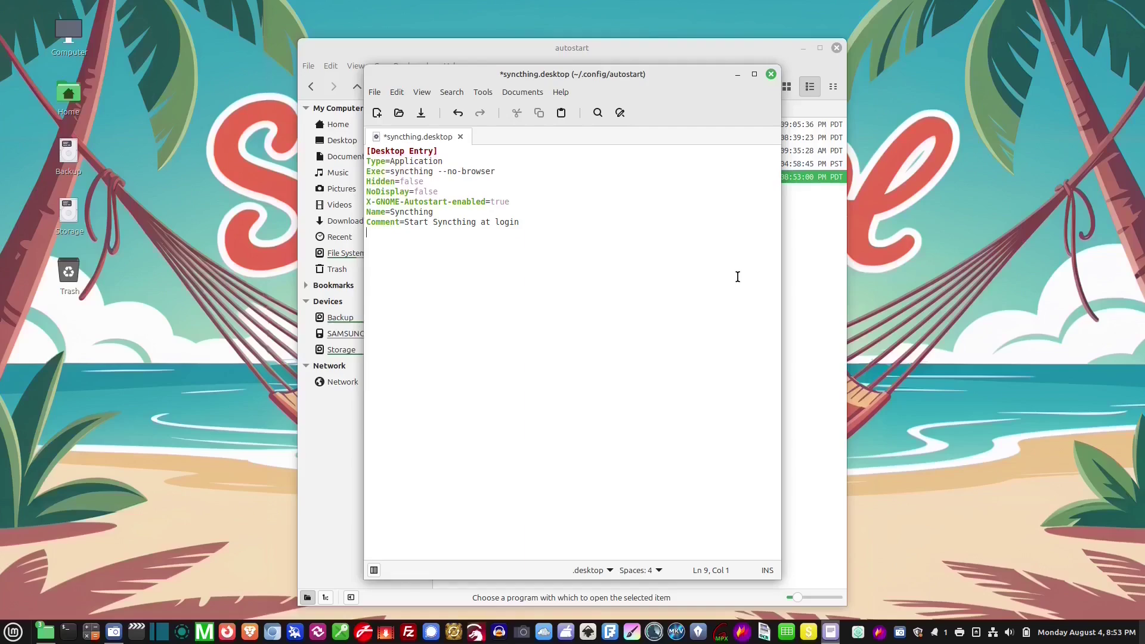
left_click(421, 114)
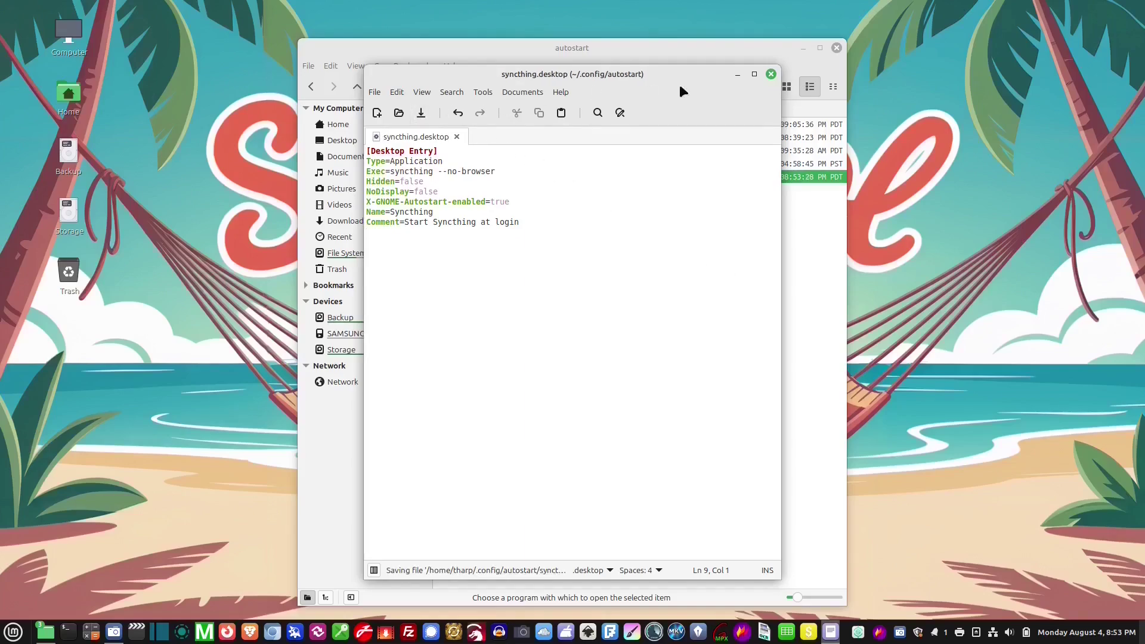
left_click(772, 74)
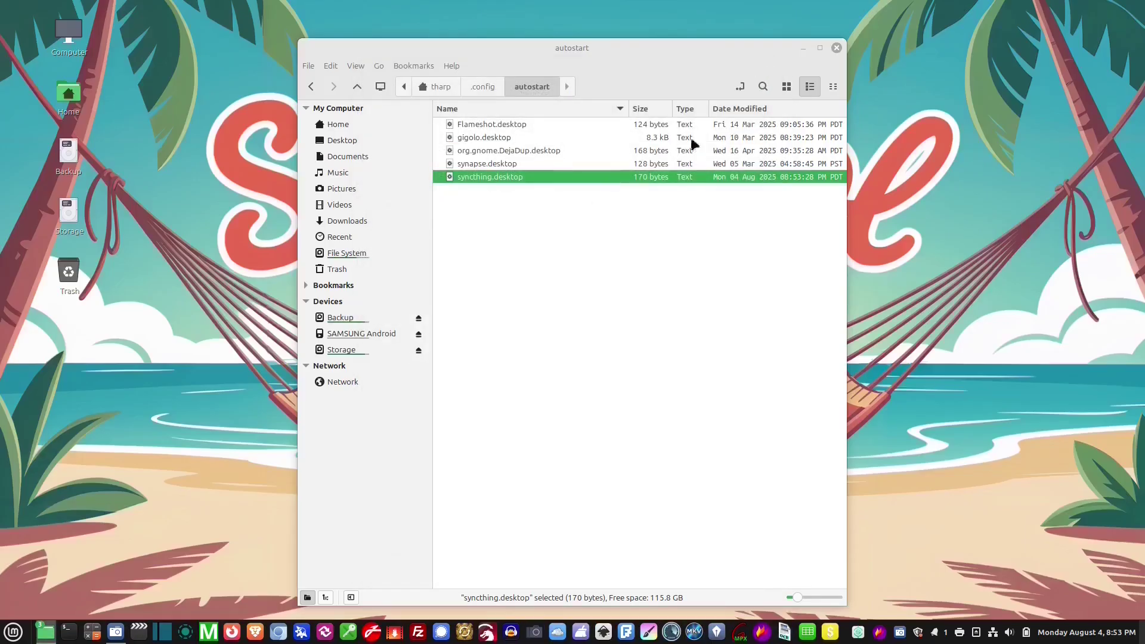
left_click(837, 47)
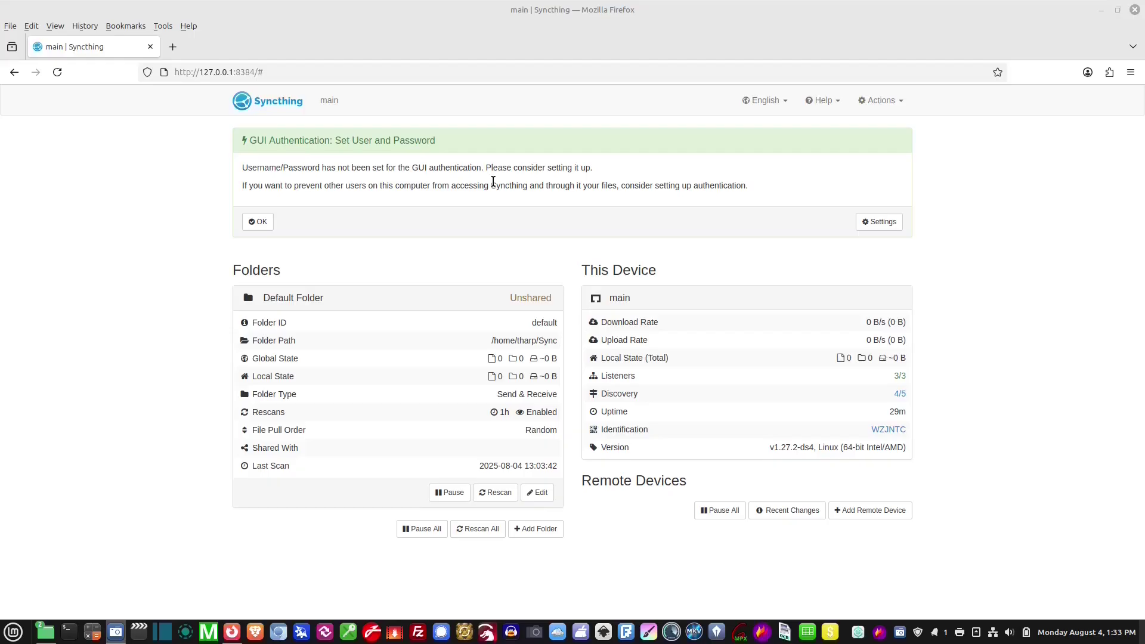
Dismiss the notice about setting a GUI authentication user and password in the Syncthing web interface
left_click(266, 223)
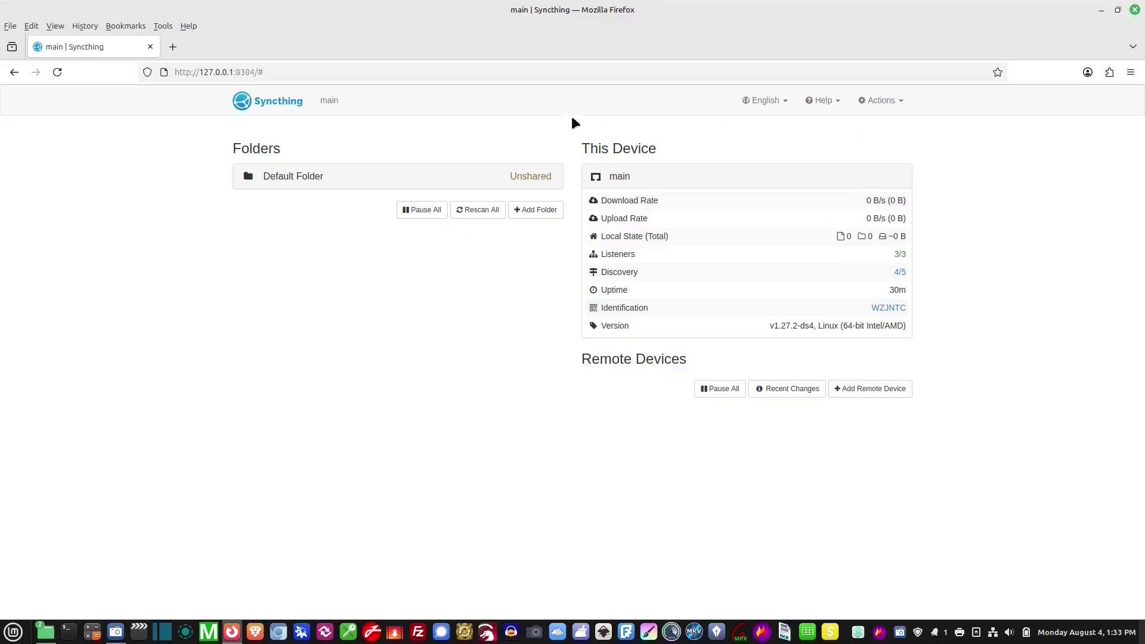
left_click_drag(572, 127, 954, 366)
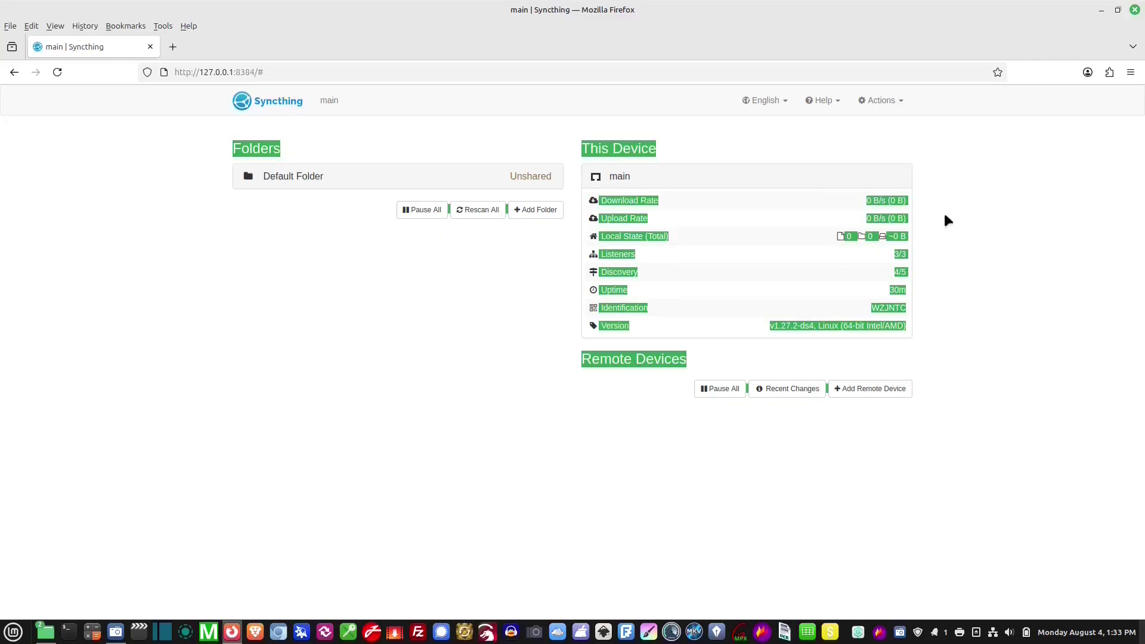
left_click(965, 239)
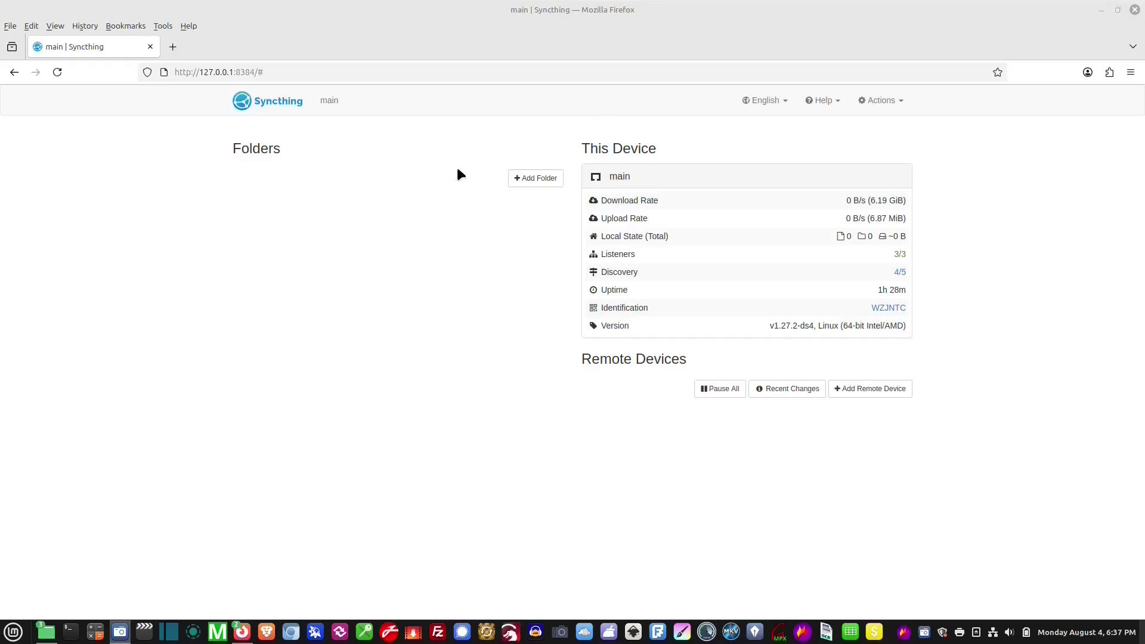
Add a new Syncthing folder with the suggested ID and path and no label
left_click(524, 179)
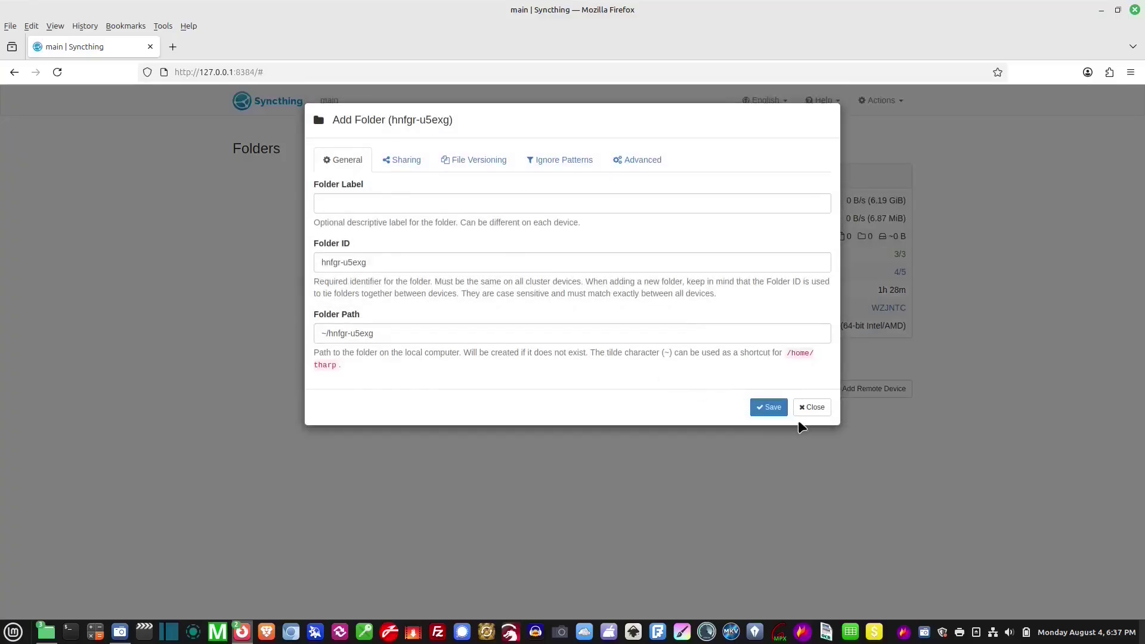
left_click(772, 407)
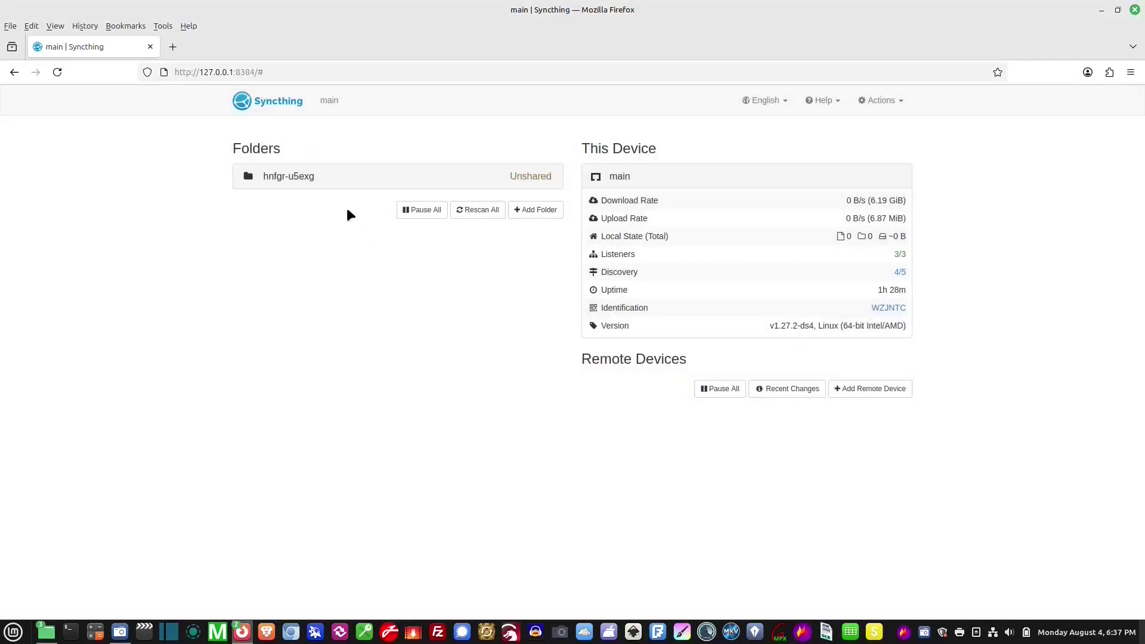
Remove the unshared folder from the Syncthing folder list through its edit settings
left_click(531, 177)
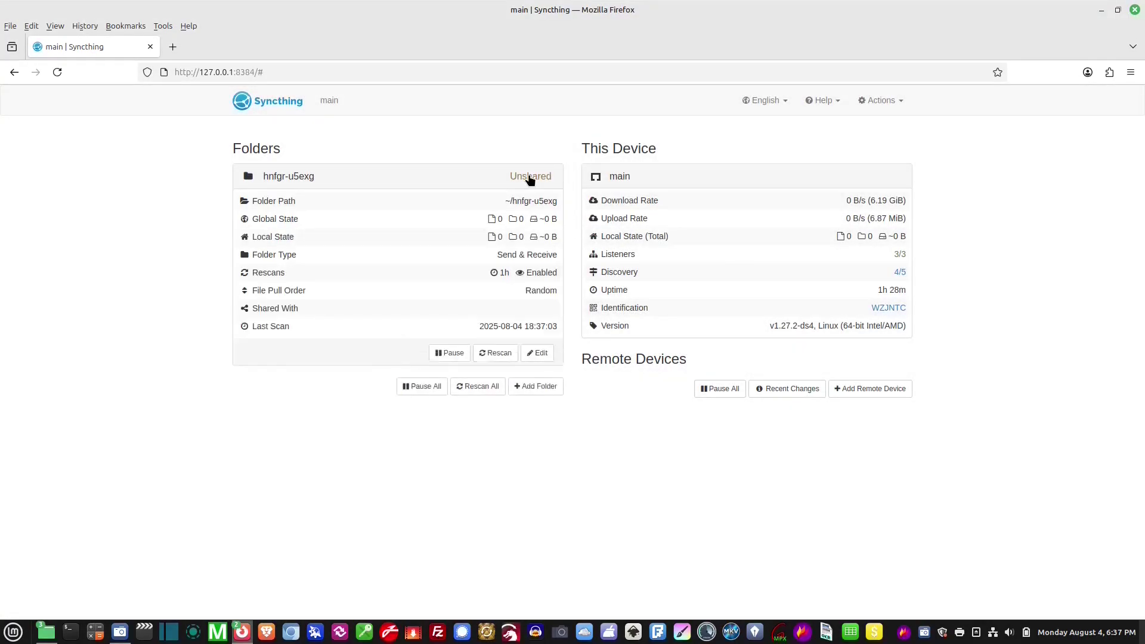
left_click(539, 355)
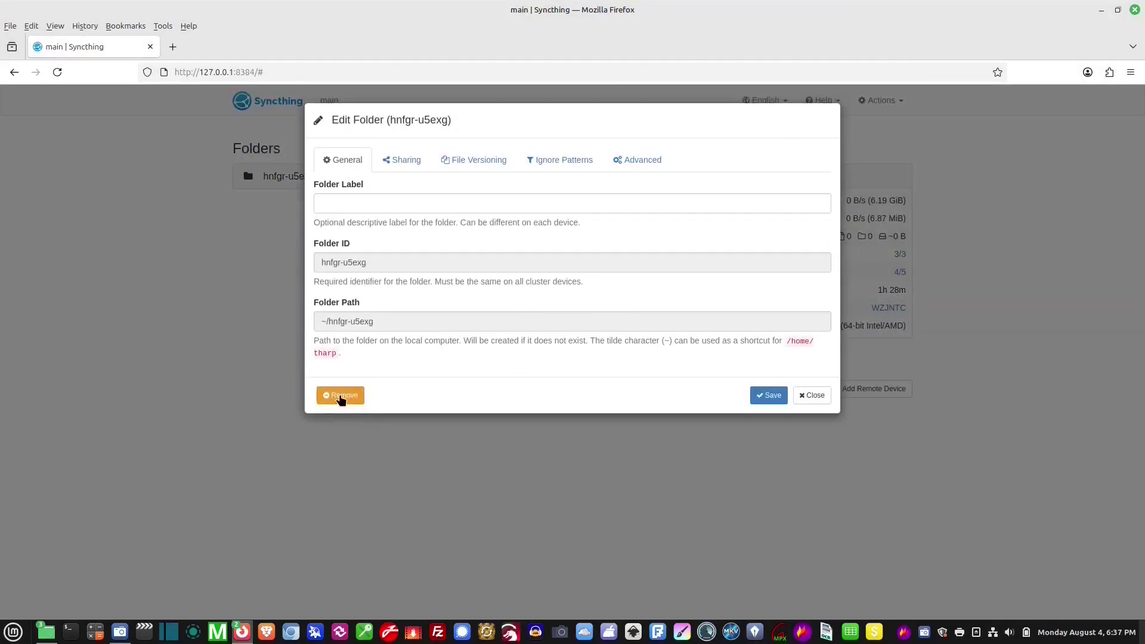
left_click(340, 395)
left_click(419, 223)
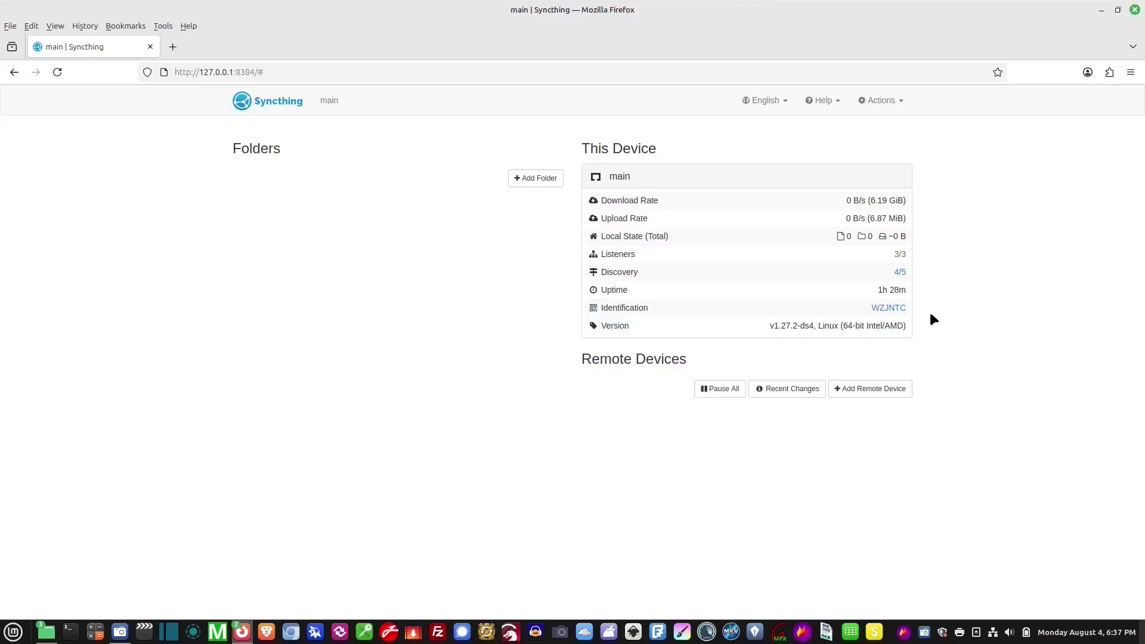
Show this device's identification with its QR code and highlight the full device ID
left_click(880, 311)
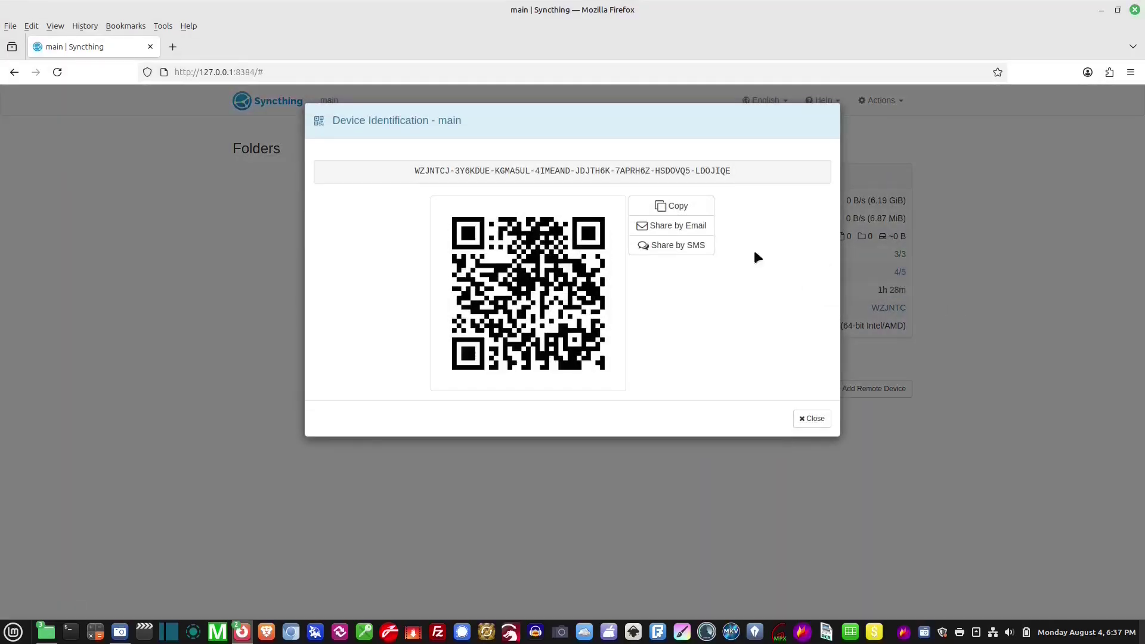
left_click(751, 173)
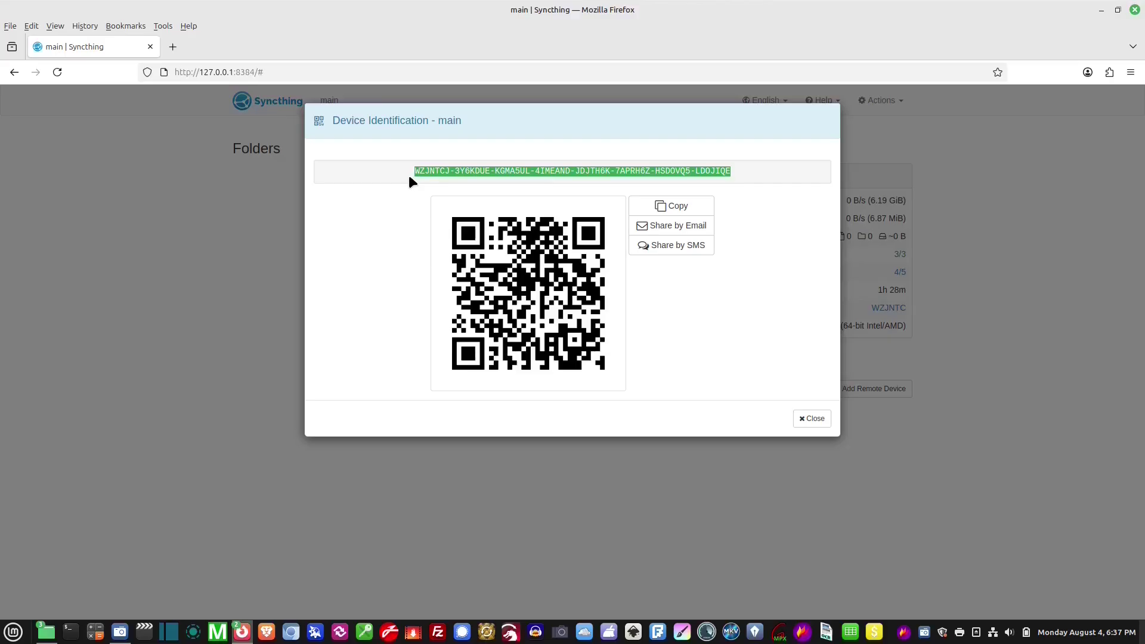
left_click(742, 233)
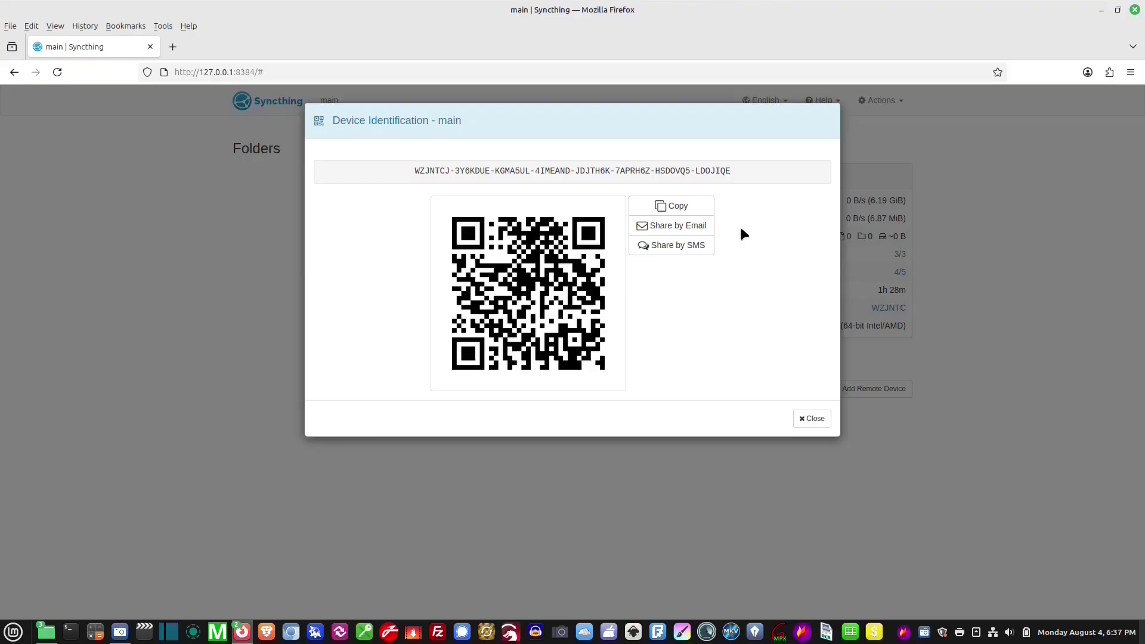
left_click(745, 170)
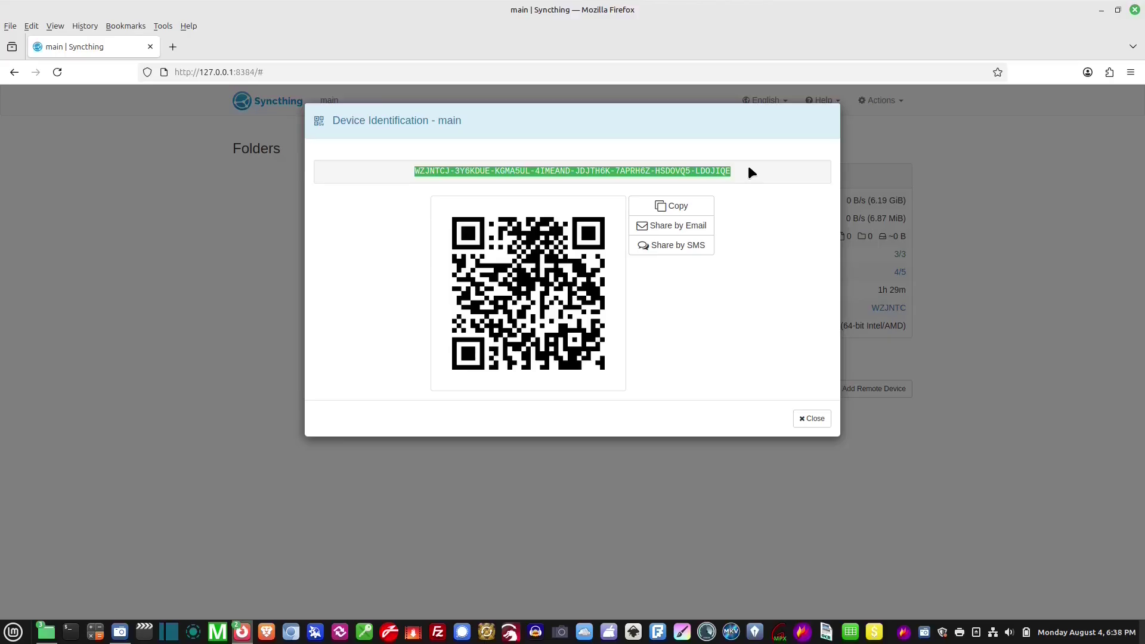
Highlight the desktop's device ID again and copy the ID scanned from its QR code in the phone's scanner app
left_click(716, 289)
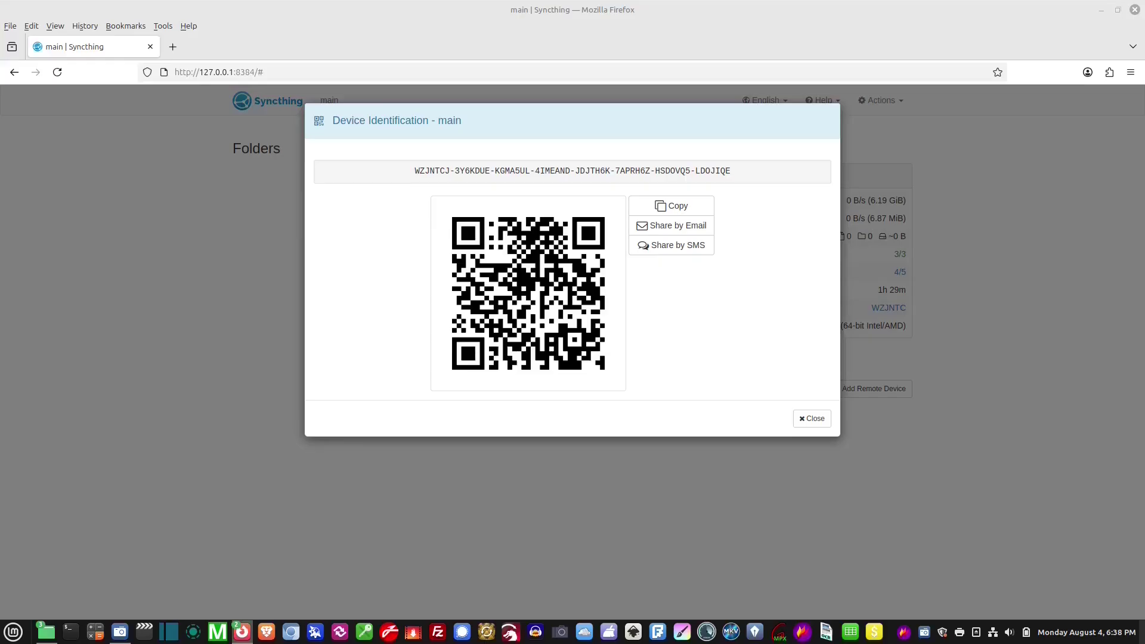
left_click(660, 171)
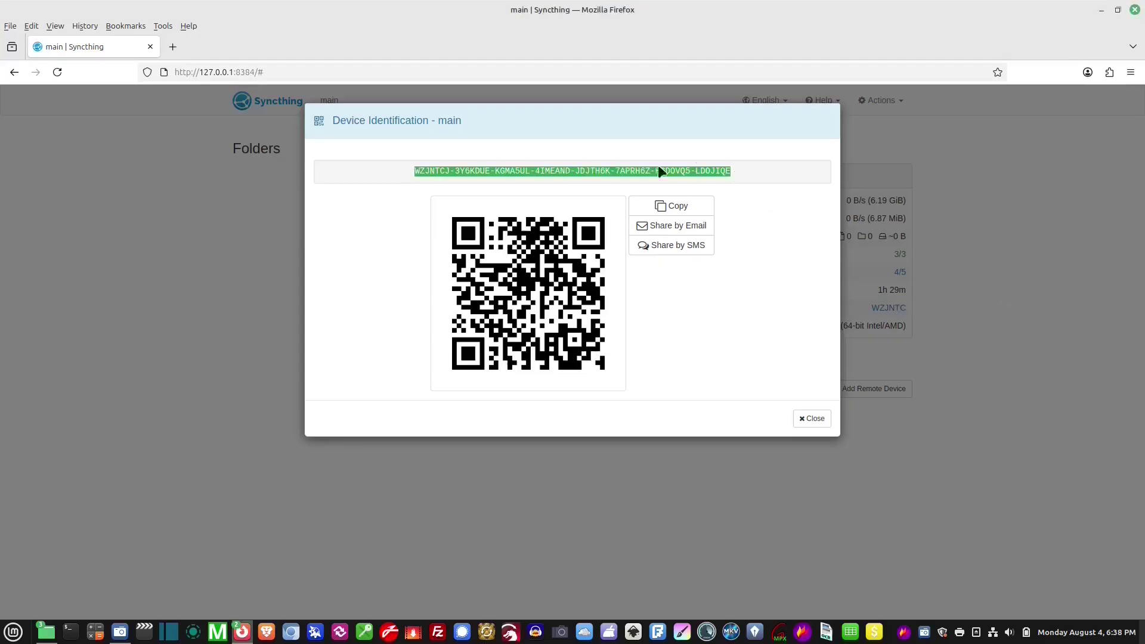
left_click(717, 372)
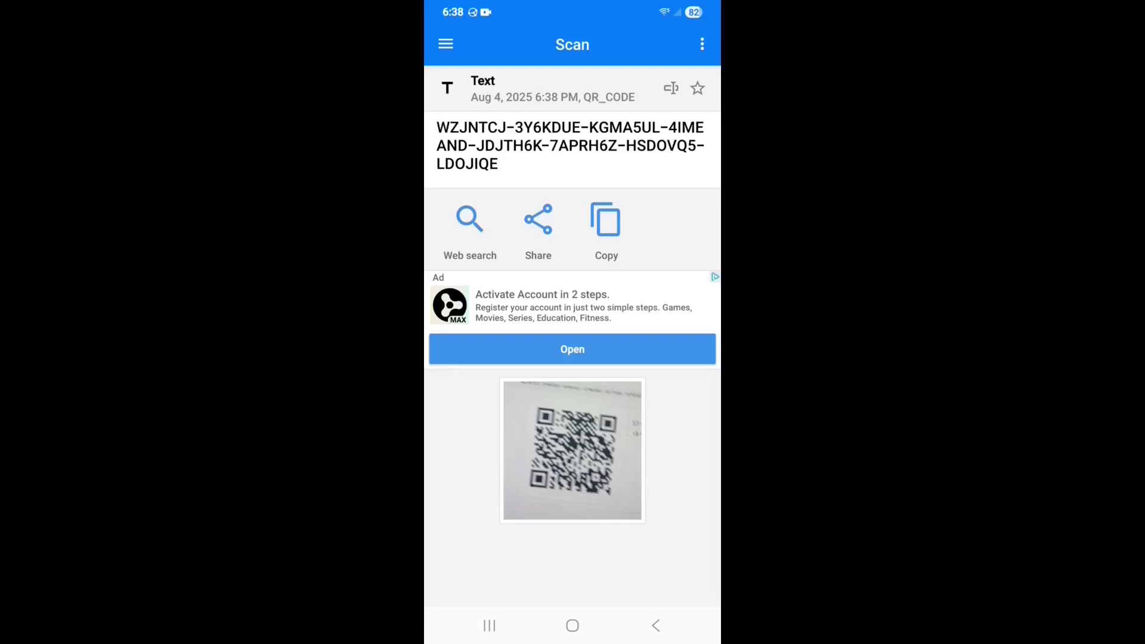
left_click(606, 230)
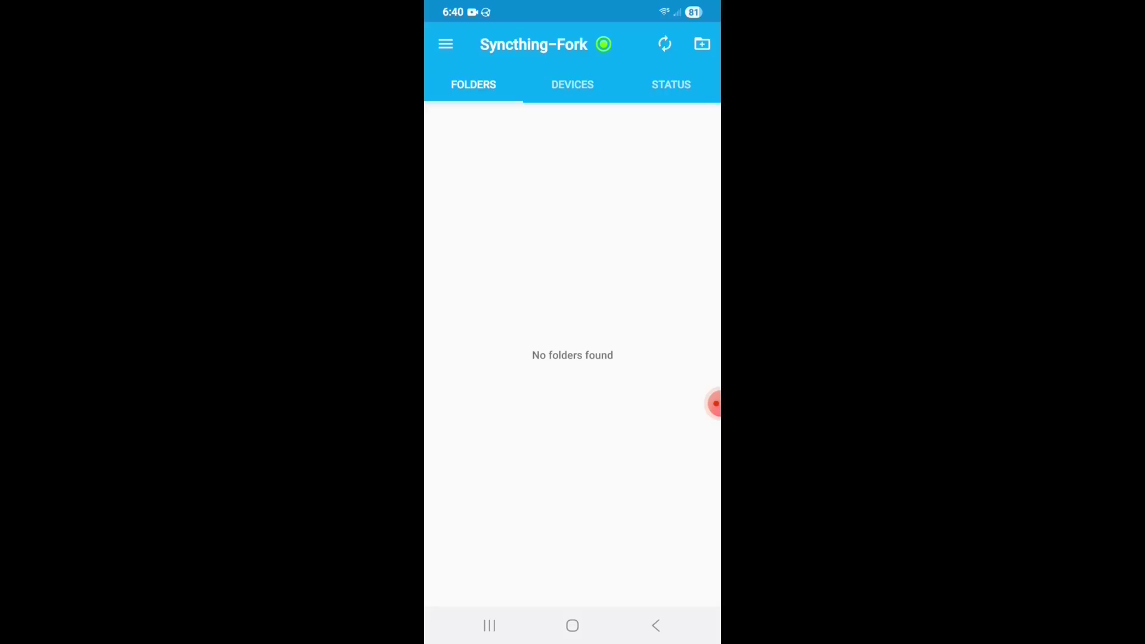
Switch to Syncthing-Fork on the phone and open its Web GUI at the Remote Devices section
left_click(445, 44)
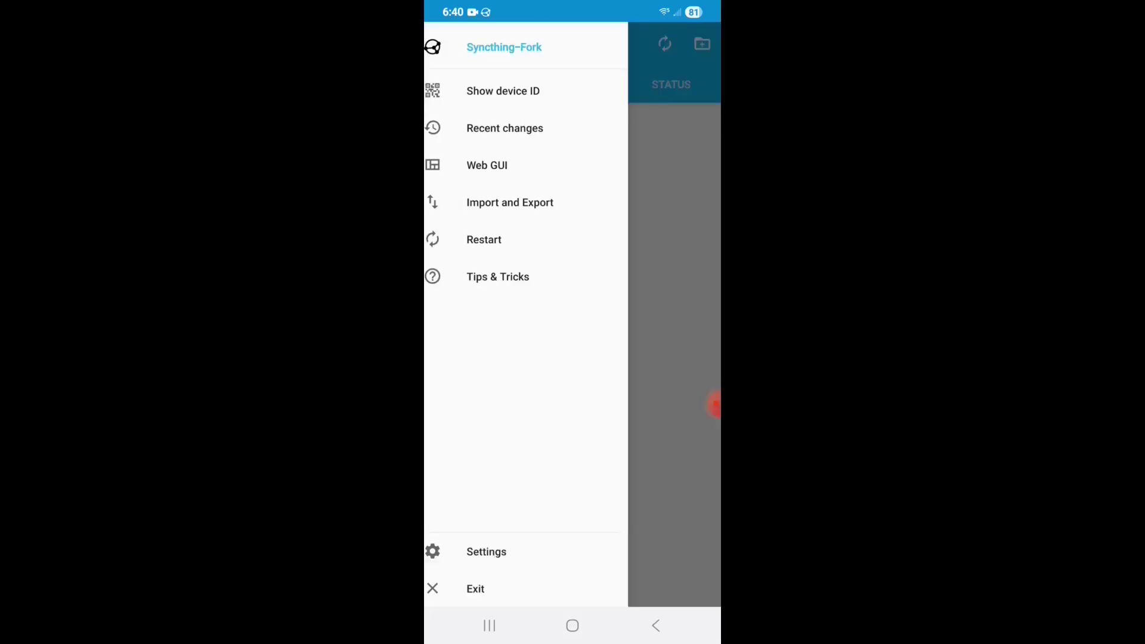
left_click(500, 165)
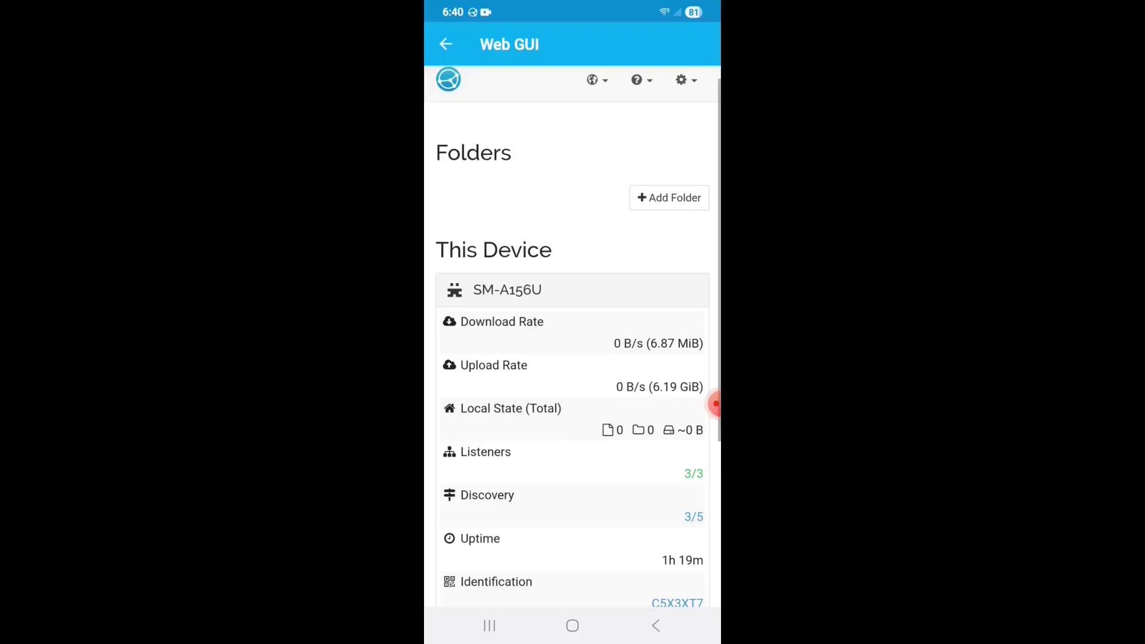
scroll(572, 334, "down", 4)
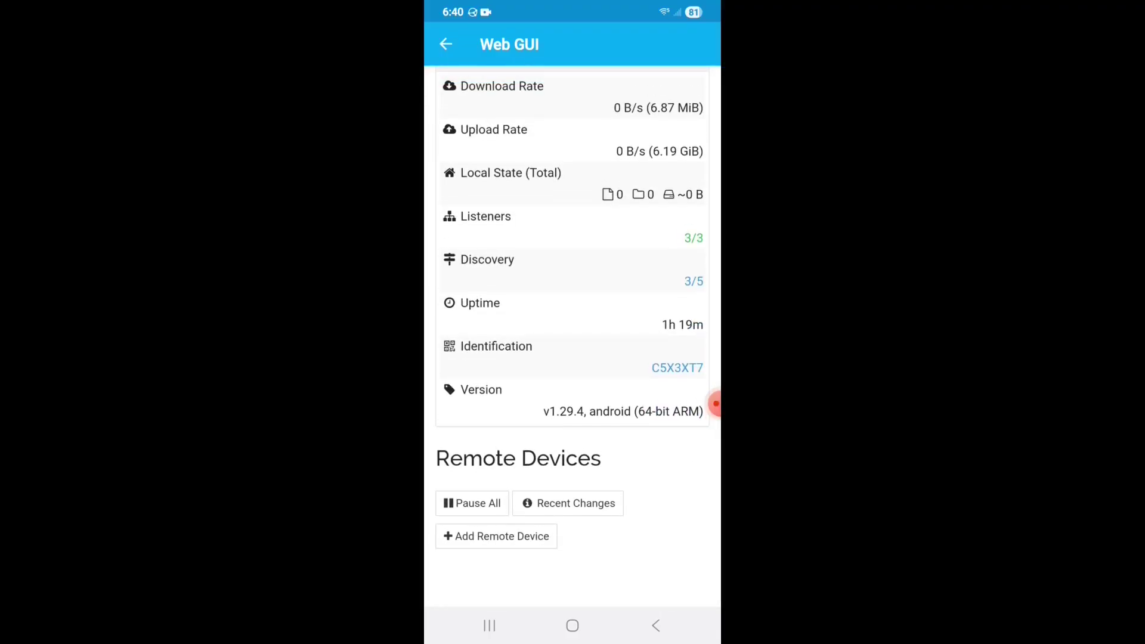
Start adding a remote device on the phone and paste the desktop's copied ID as its device ID
left_click(496, 536)
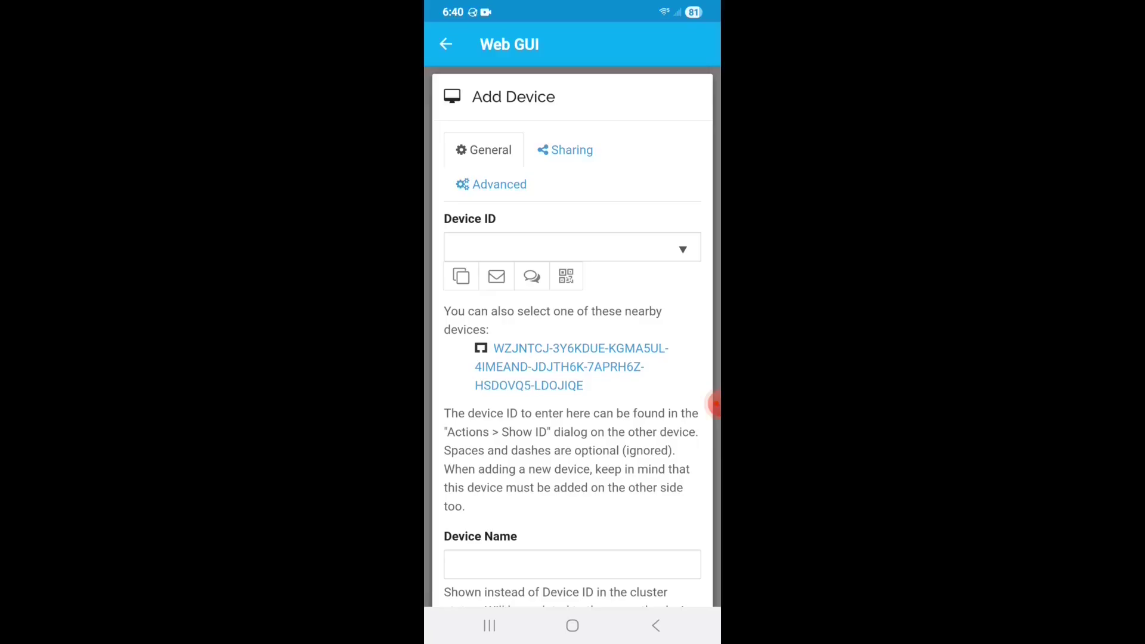
left_click(453, 247)
left_click(454, 247)
left_click(462, 222)
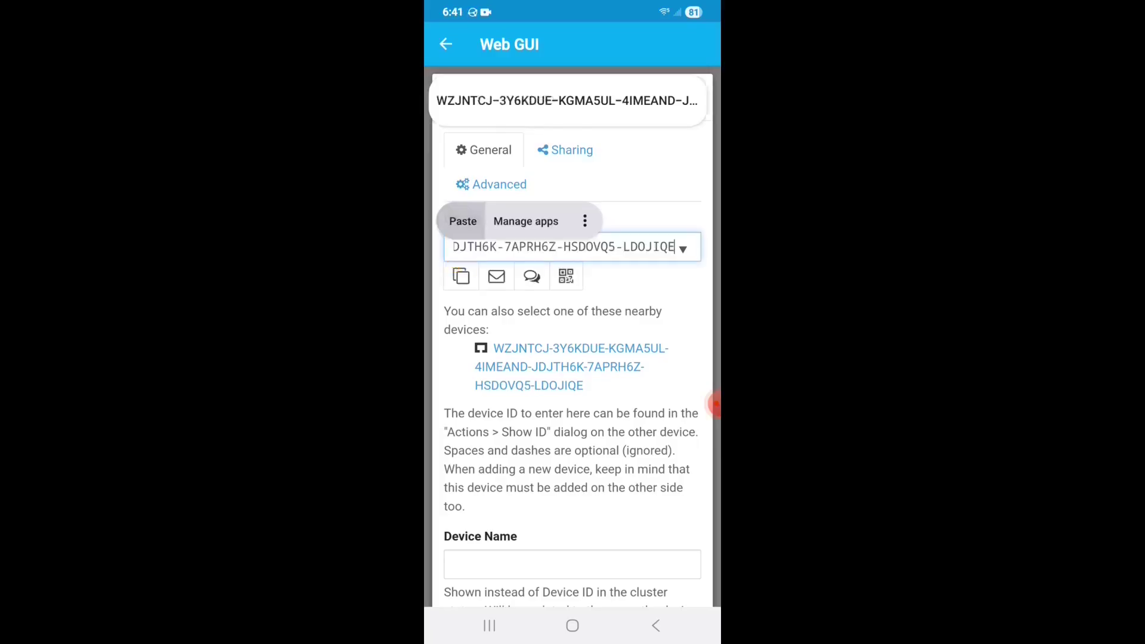
Name the new remote device "LM Desktop"
scroll(573, 358, "down", 3)
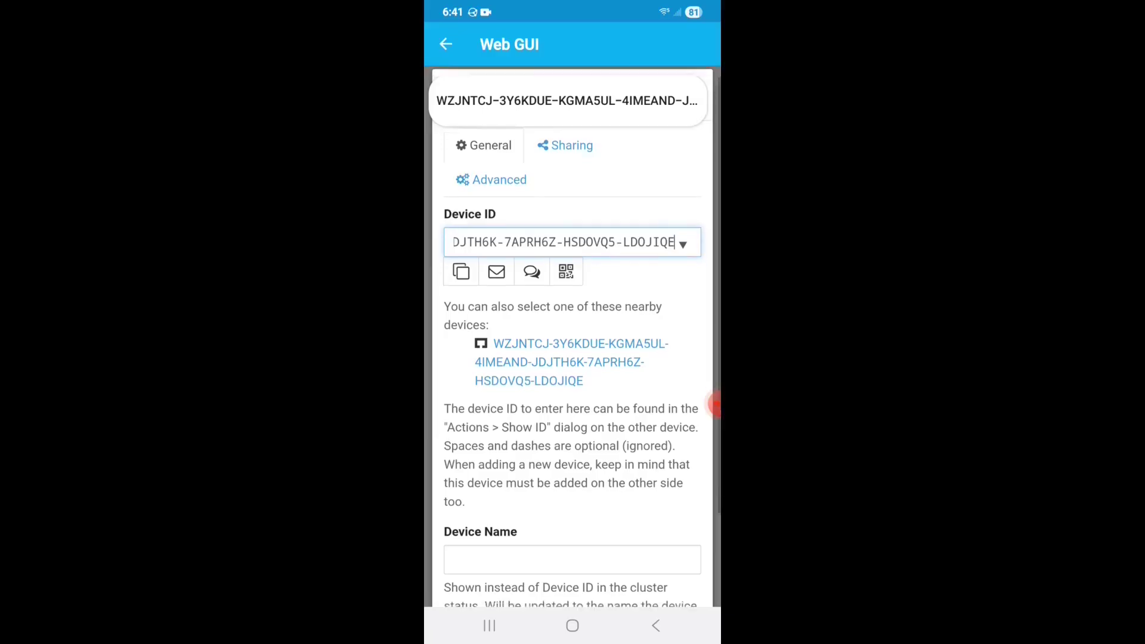
left_click(573, 450)
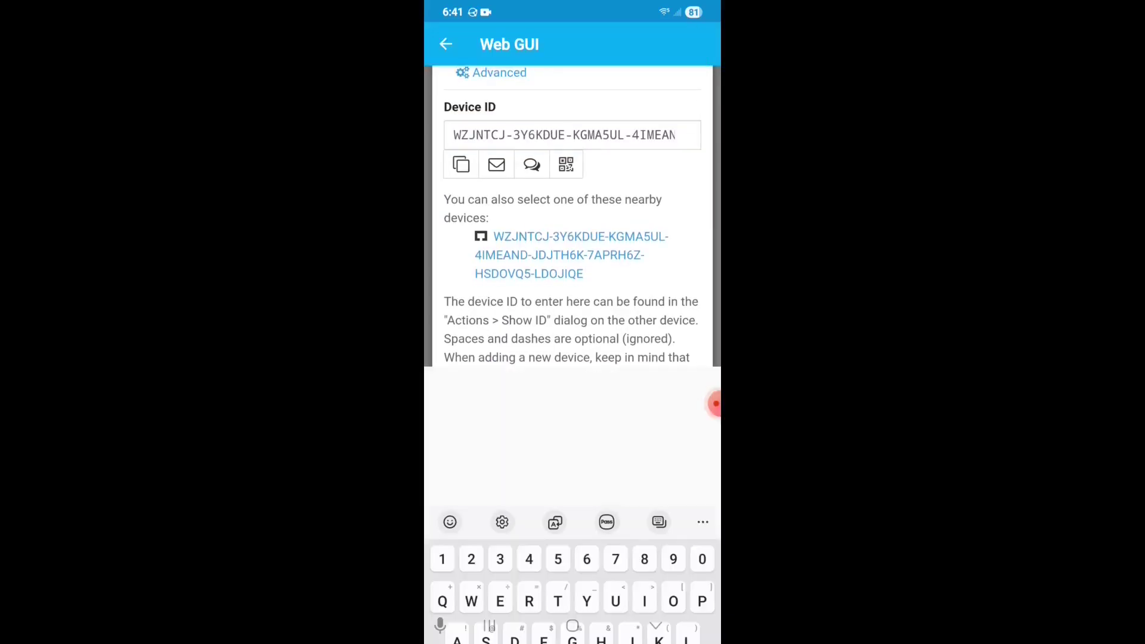
left_click(687, 504)
type("M")
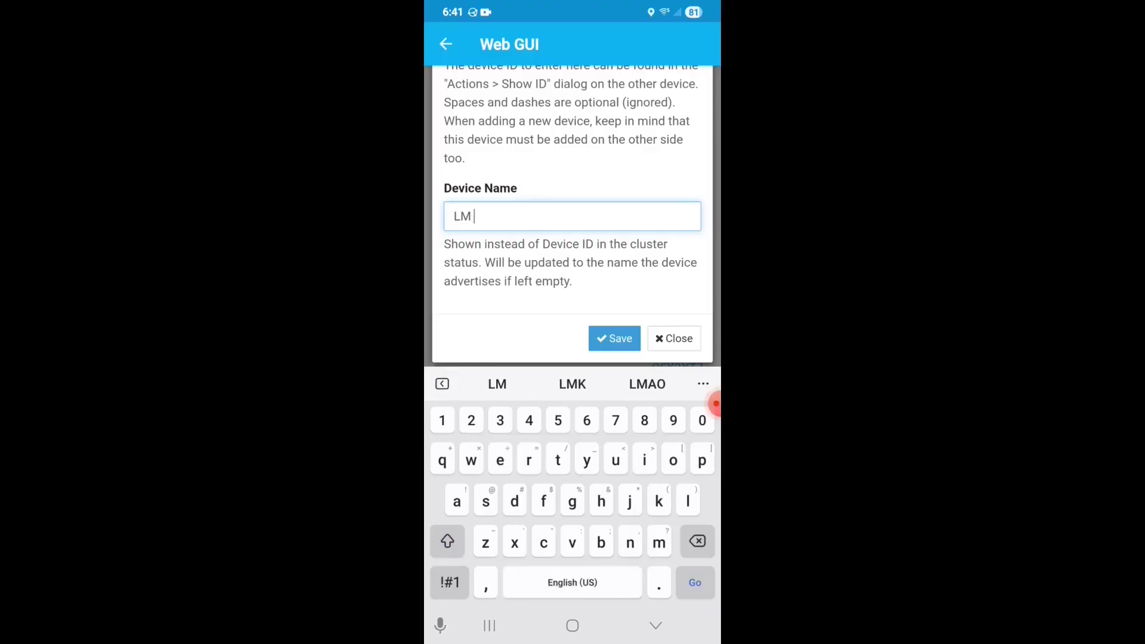
type(" Destop")
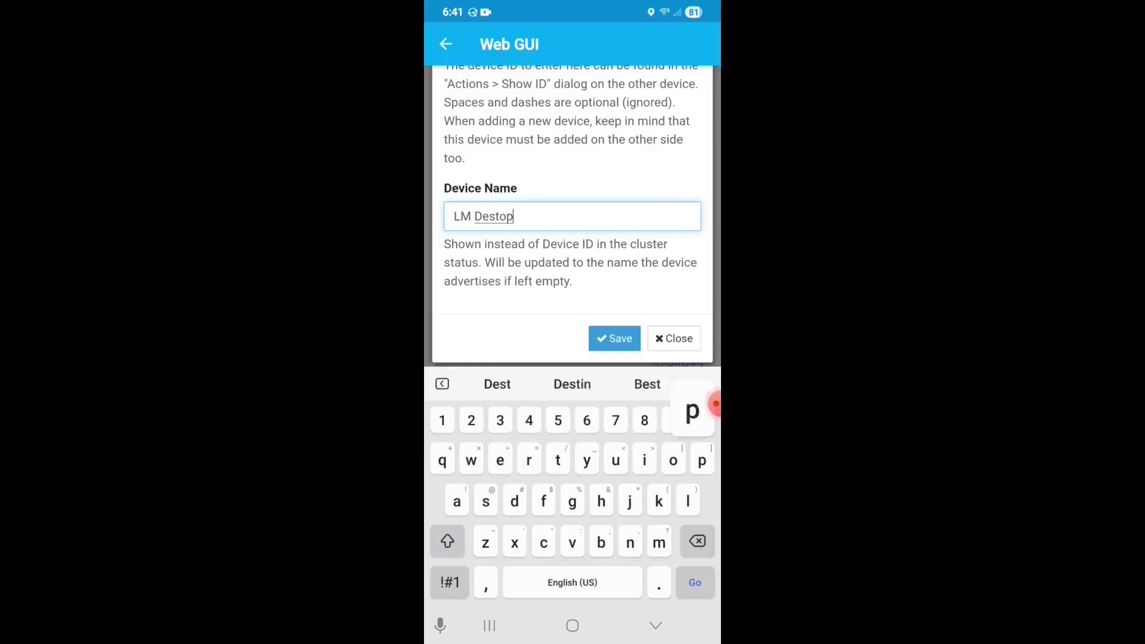
key("BackSpace")
key("BackSpace")
key("BackSpace")
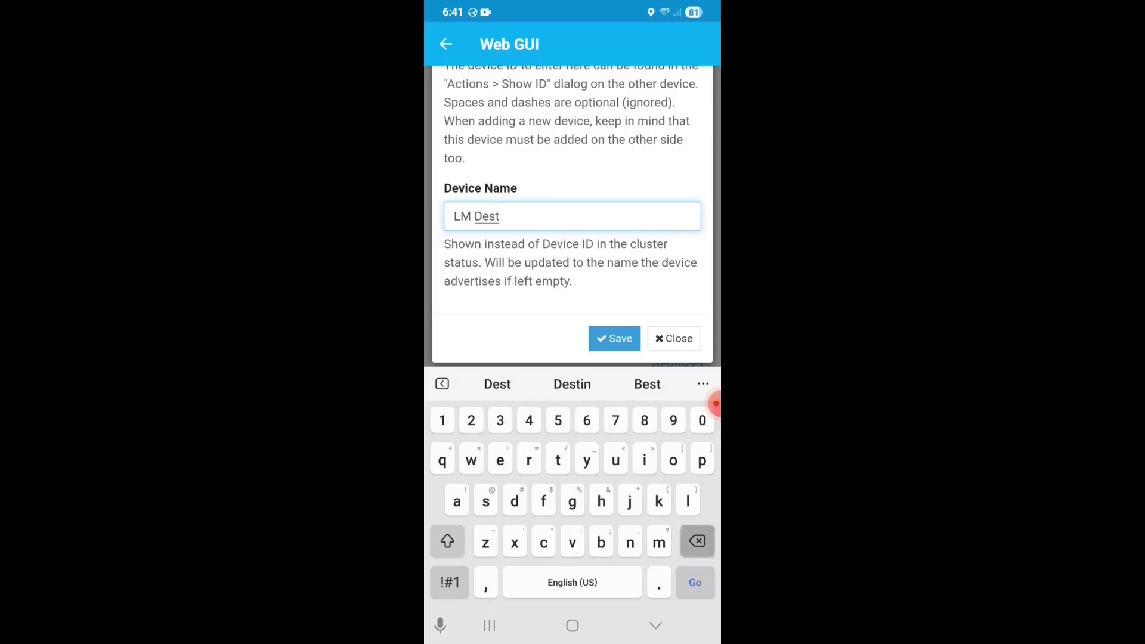
type("ktop")
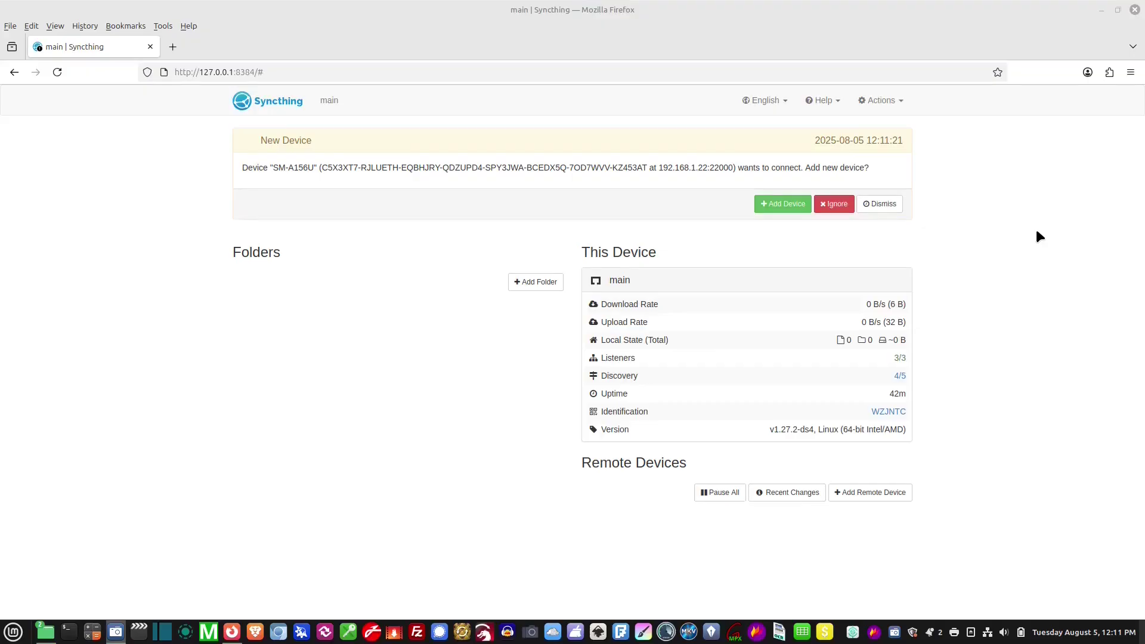
Accept the phone's connection request in the desktop's Syncthing web interface and save the device under the name "Phone"
left_click(774, 205)
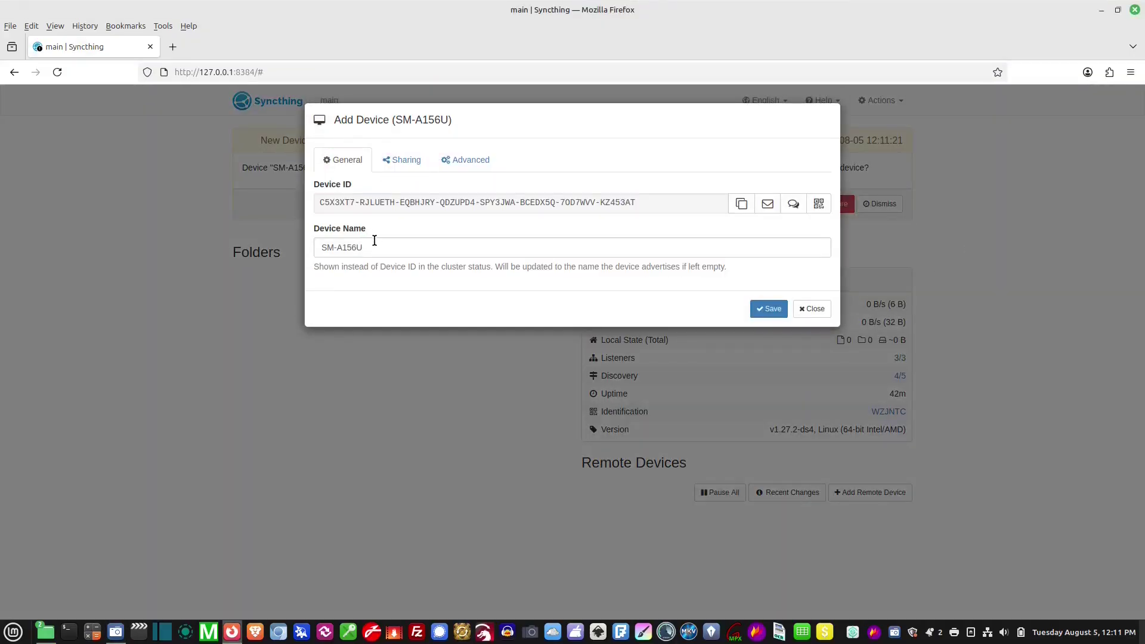
triple_click(374, 242)
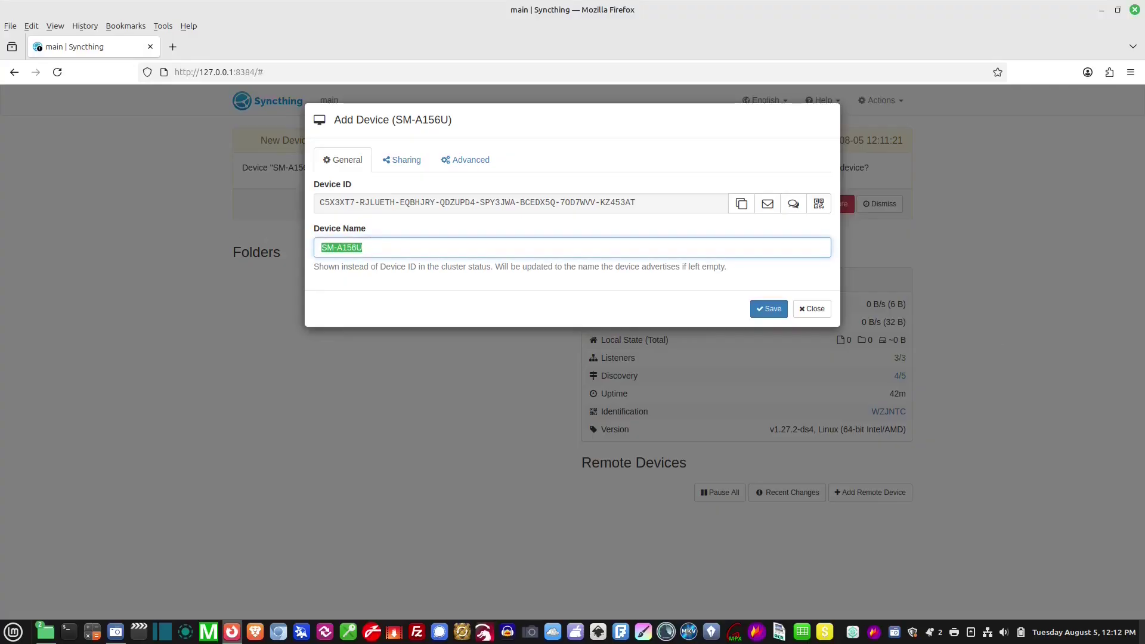
type("Phone")
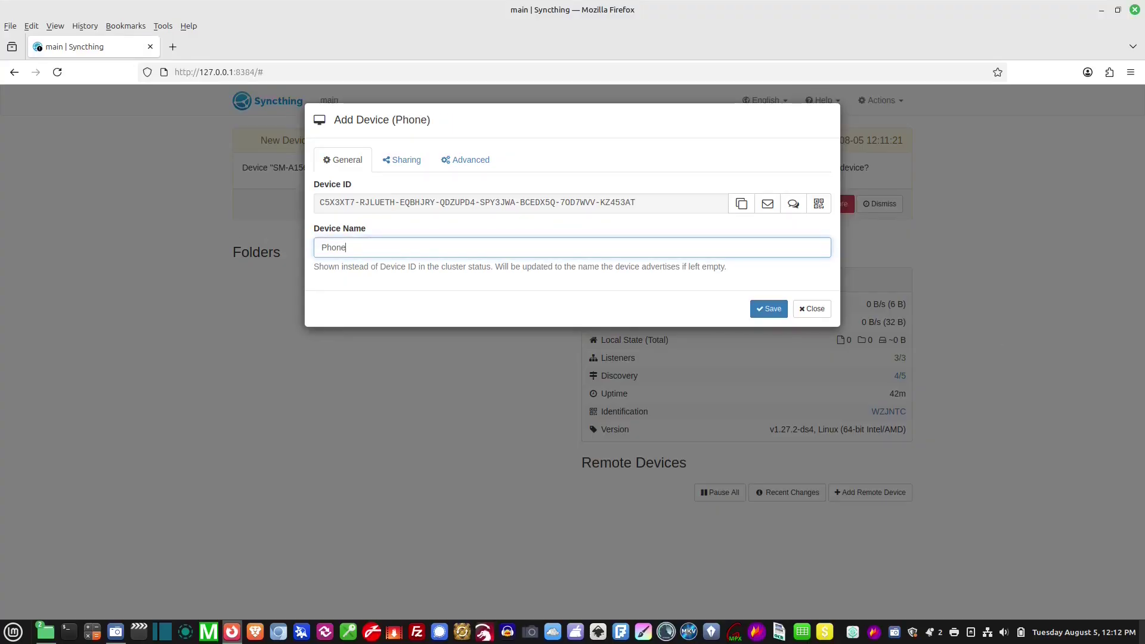
left_click(769, 309)
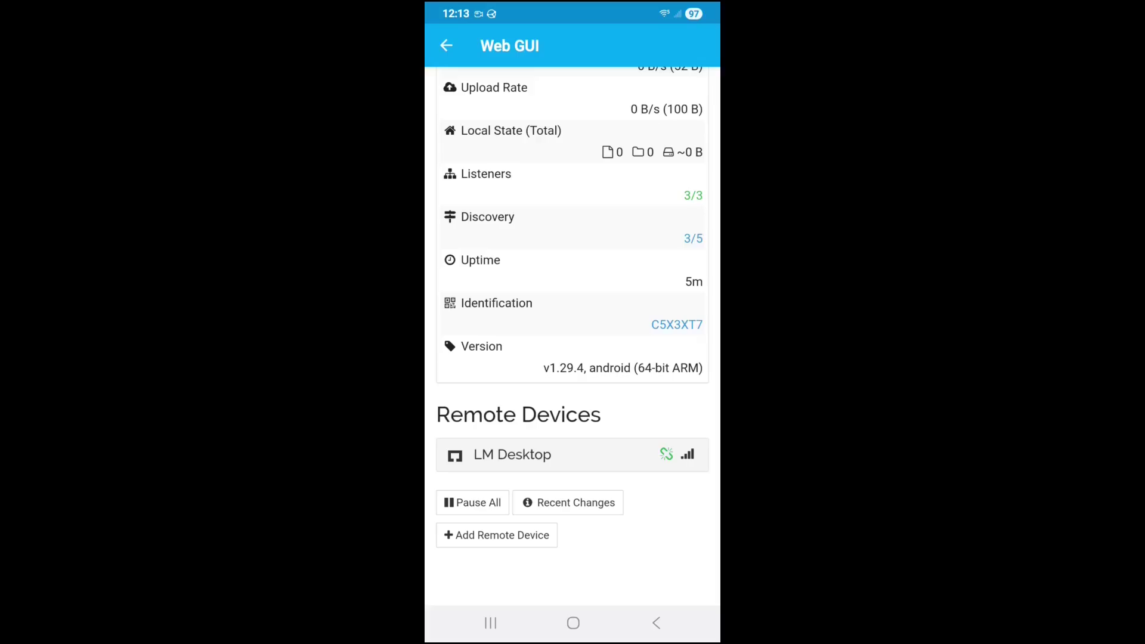
Examine the label, ID and path settings for a new folder in the phone's Web GUI and close them without saving
scroll(573, 334, "up", 5)
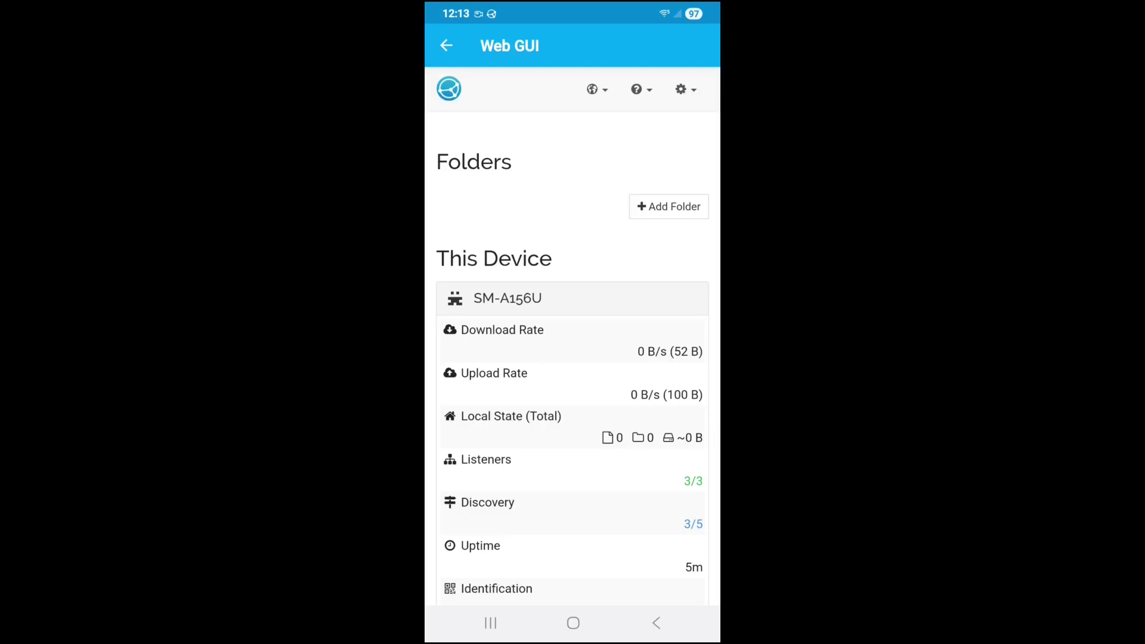
left_click(669, 206)
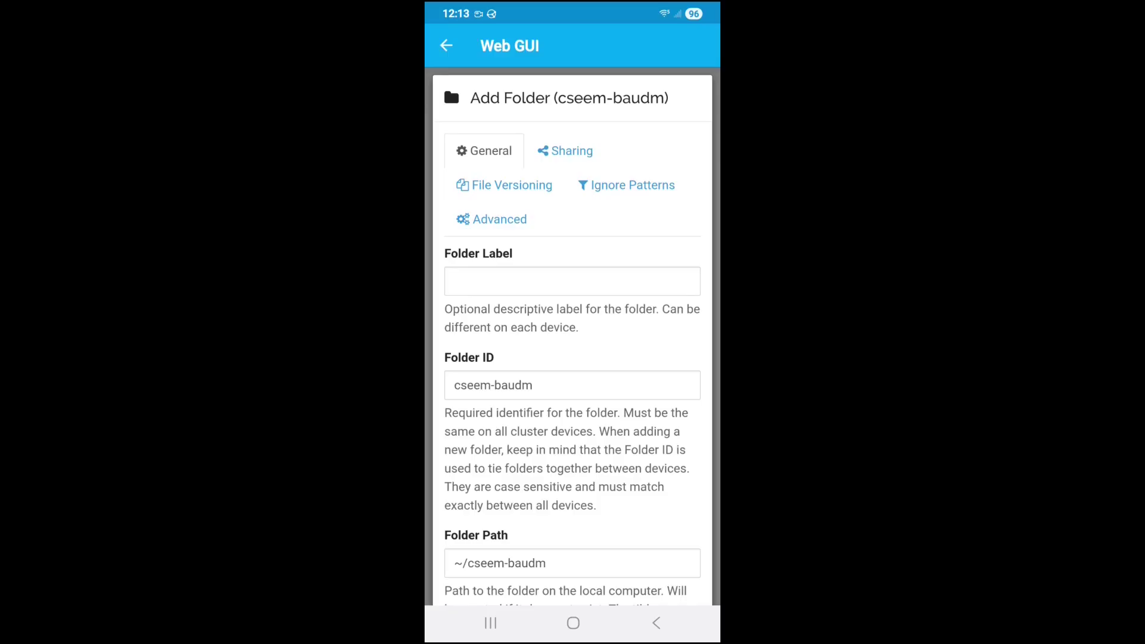
scroll(572, 334, "down", 3)
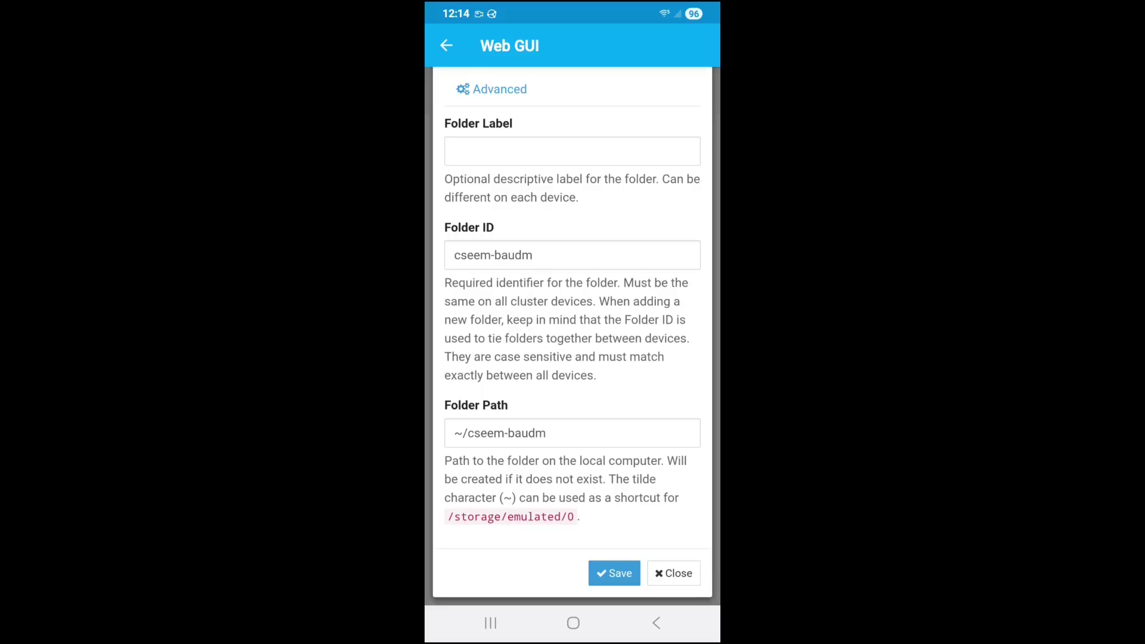
left_click(673, 573)
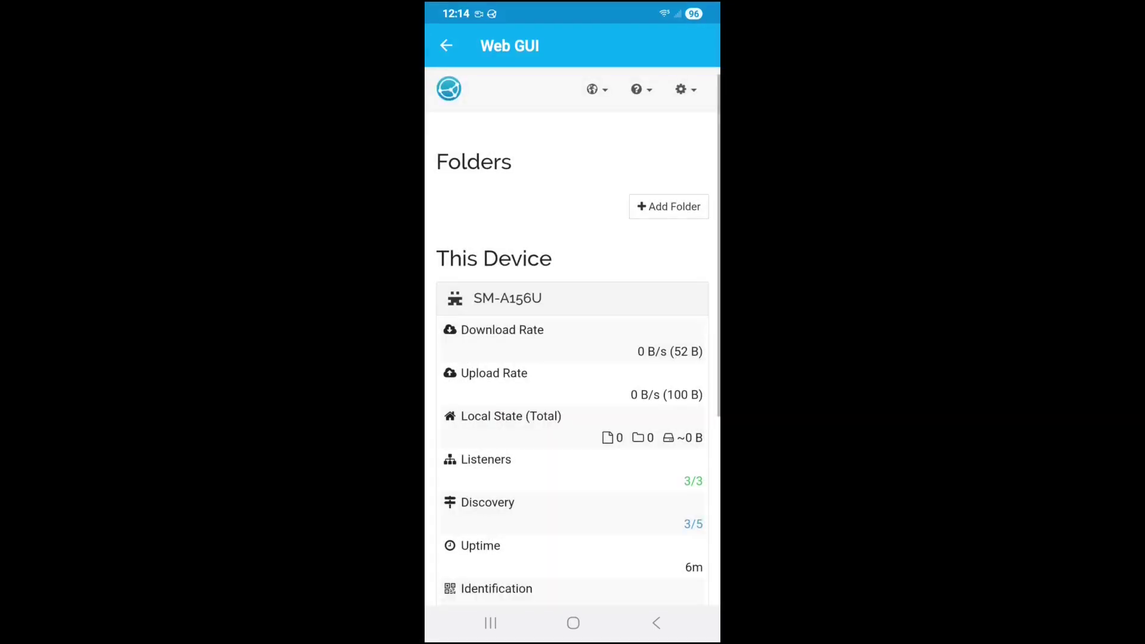
left_click(572, 623)
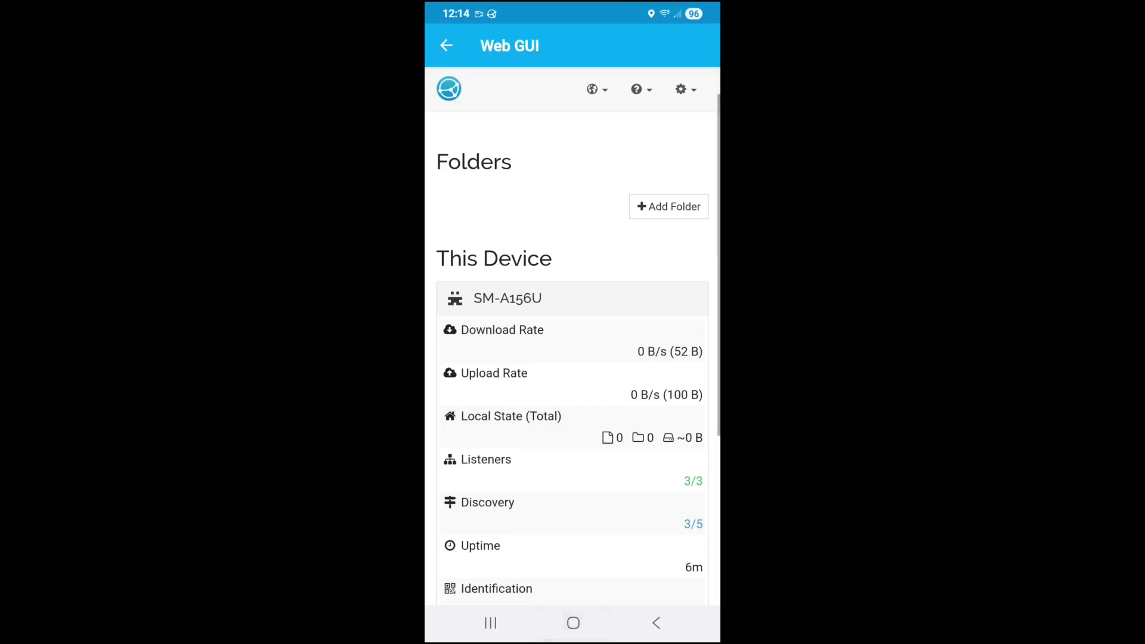